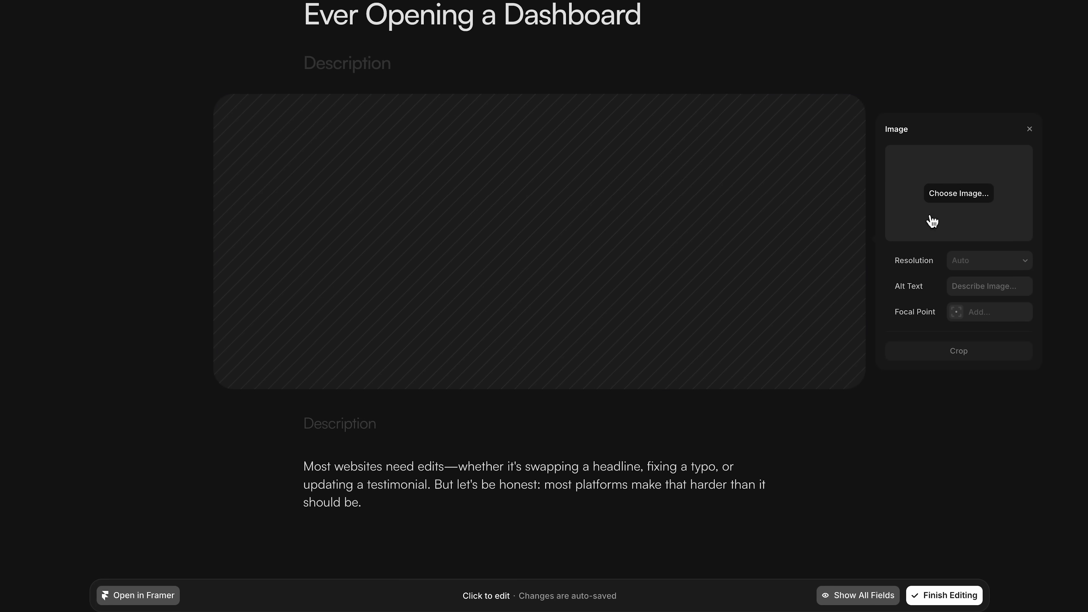
- Start uploading a photo into the empty image slot on the dashboard article page
left_click(973, 195)
- Fill the article's image slot with the laptop photo FF230301.jpg and close the Image panel
double_click(447, 142)
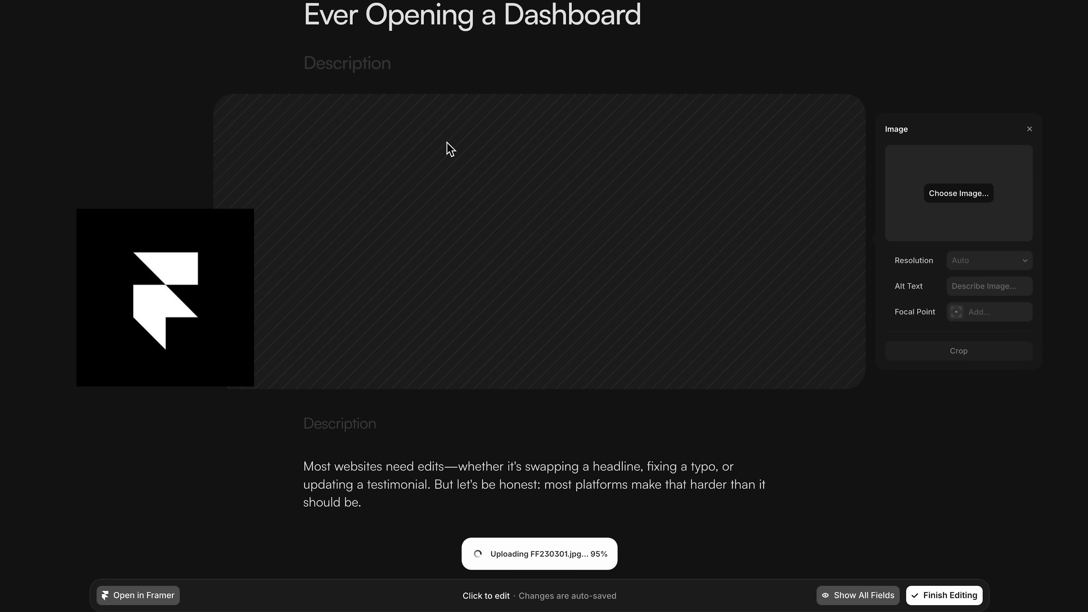
left_click(996, 396)
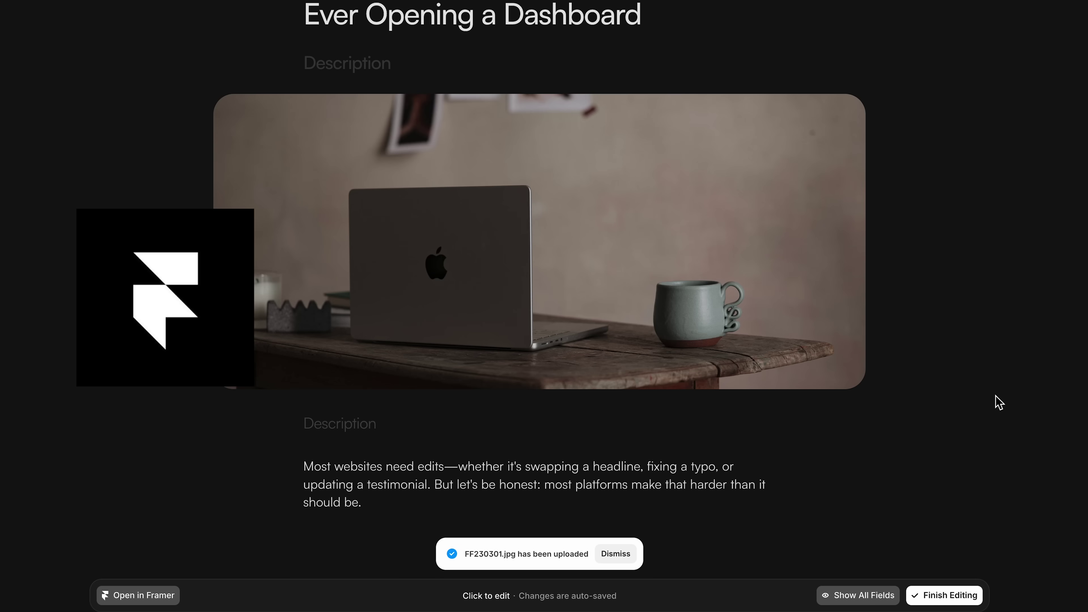
scroll(919, 368, "down", 6)
scroll(917, 369, "up", 10)
scroll(918, 369, "down", 3)
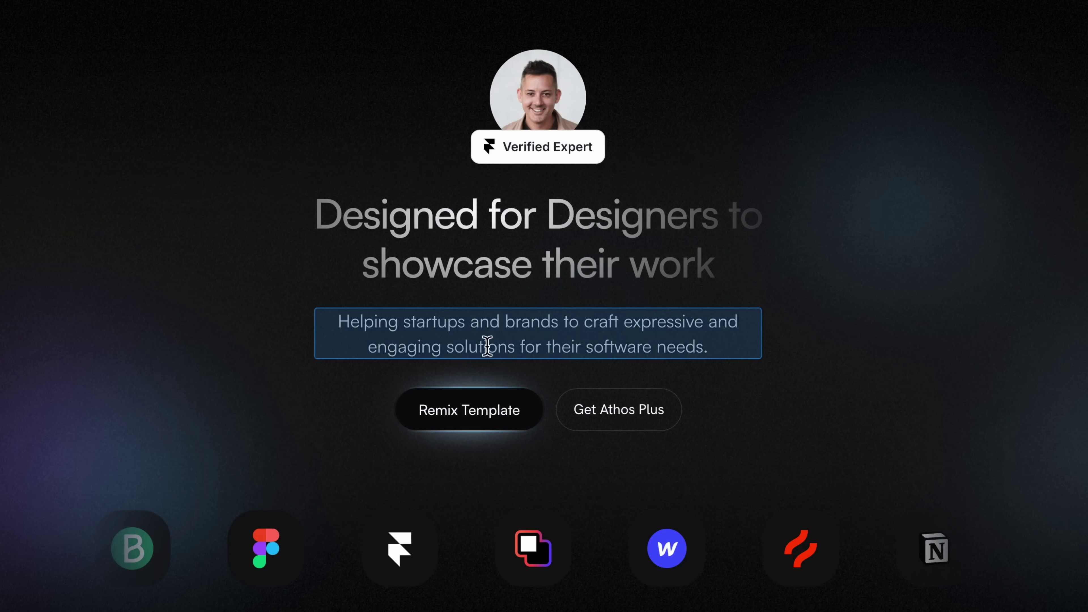
- Retitle the hero 'Helping brands grow with content that connects.' and rewrite the storytelling, strategy, video subtitle
left_click(492, 263)
type("Helping")
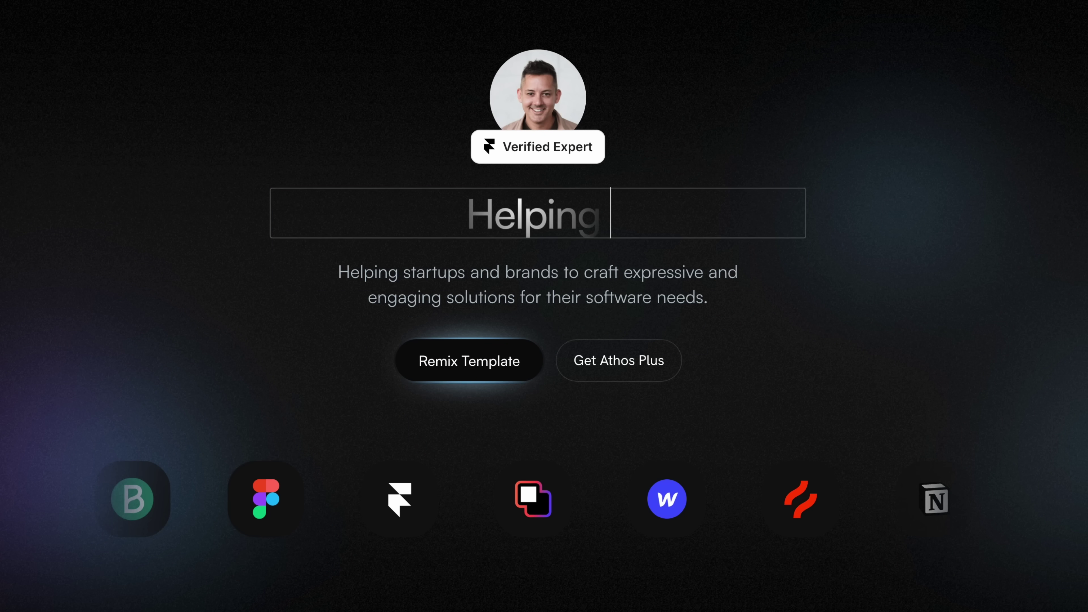
type(" brands grow")
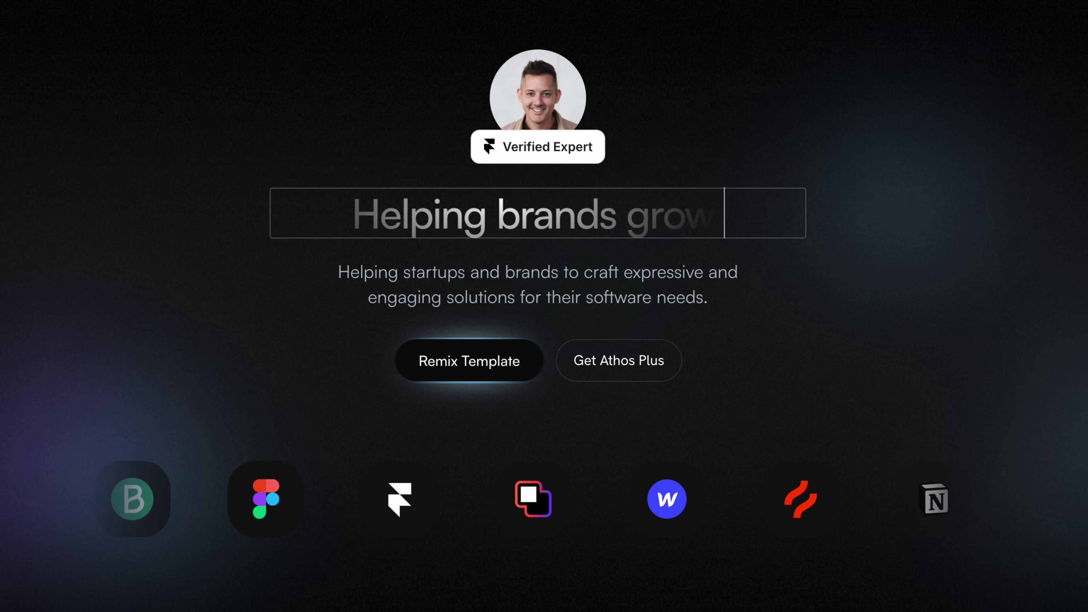
type(" with conten")
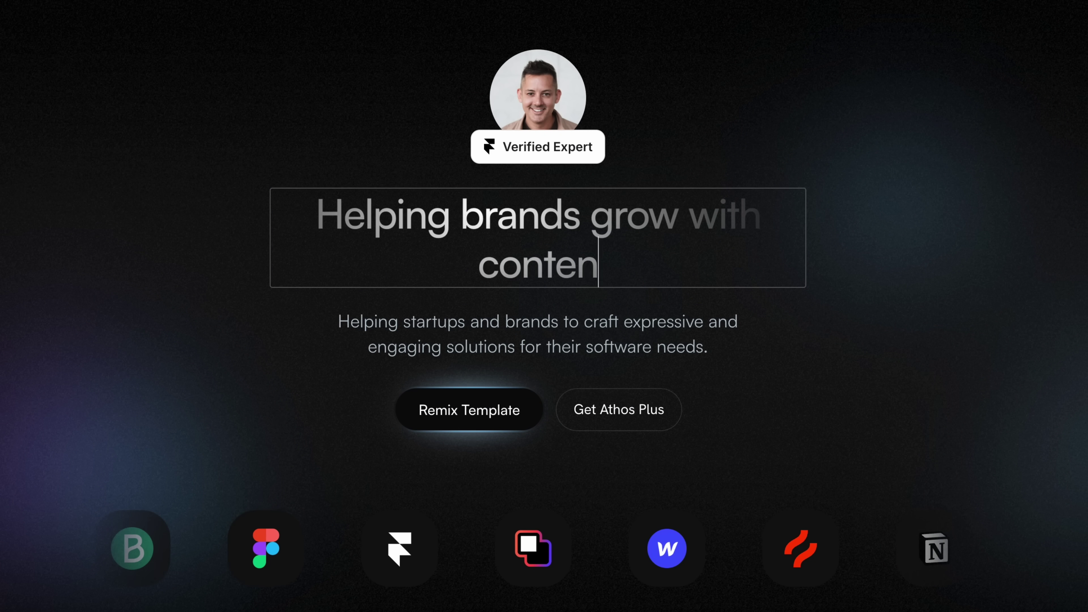
type("t that connects.")
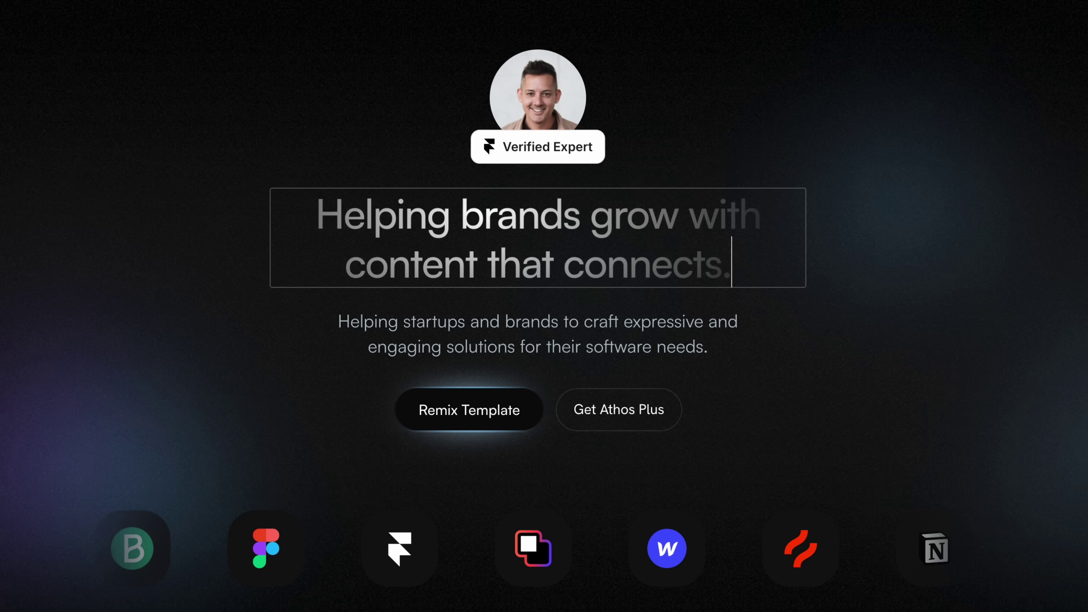
double_click(523, 319)
key("BackSpace")
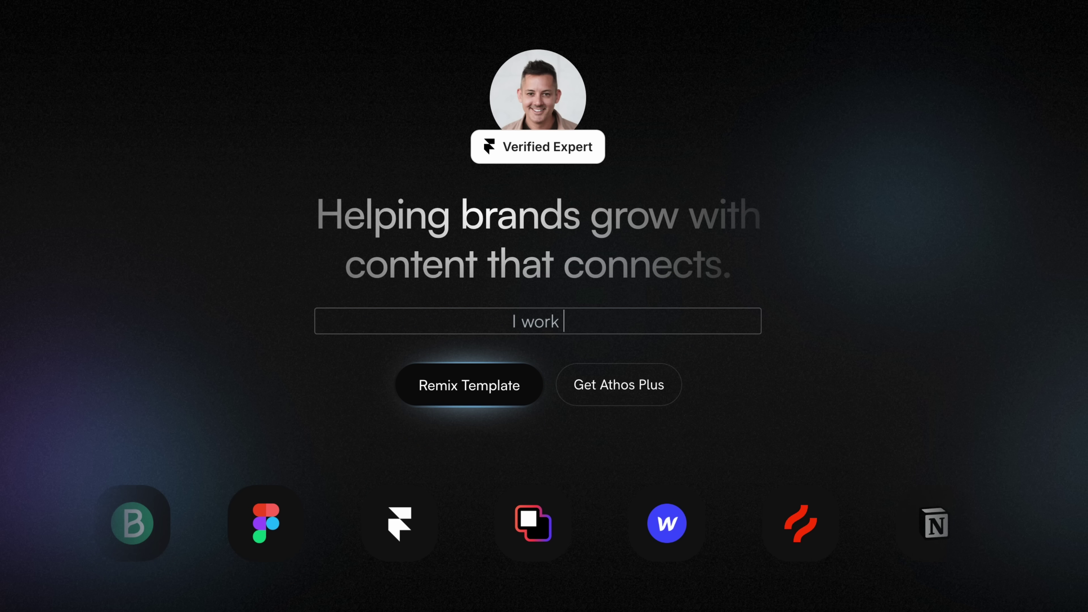
type("I work with top brands")
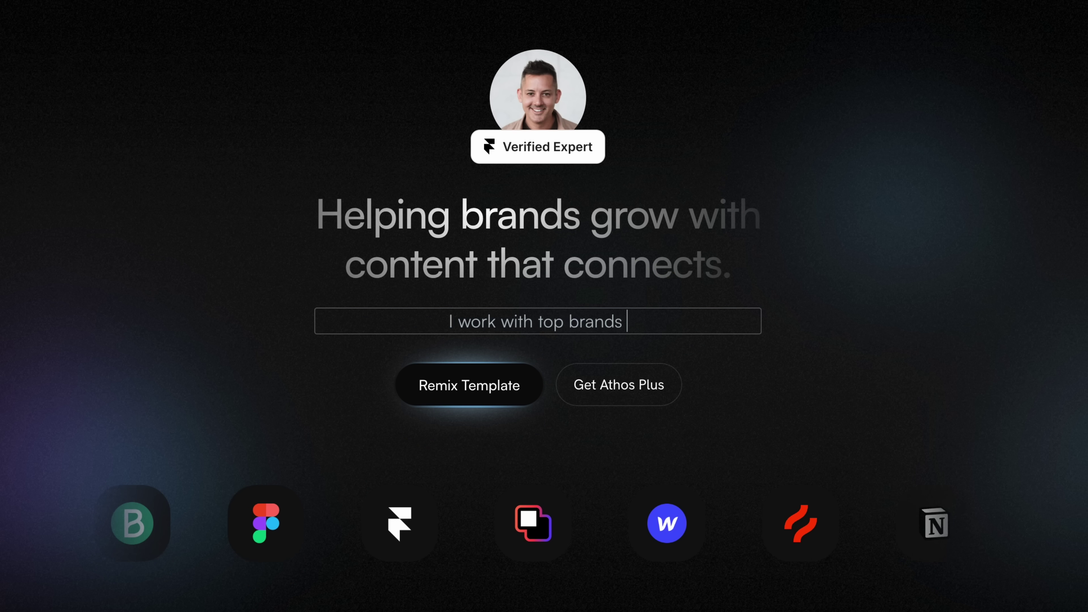
type(" to crea")
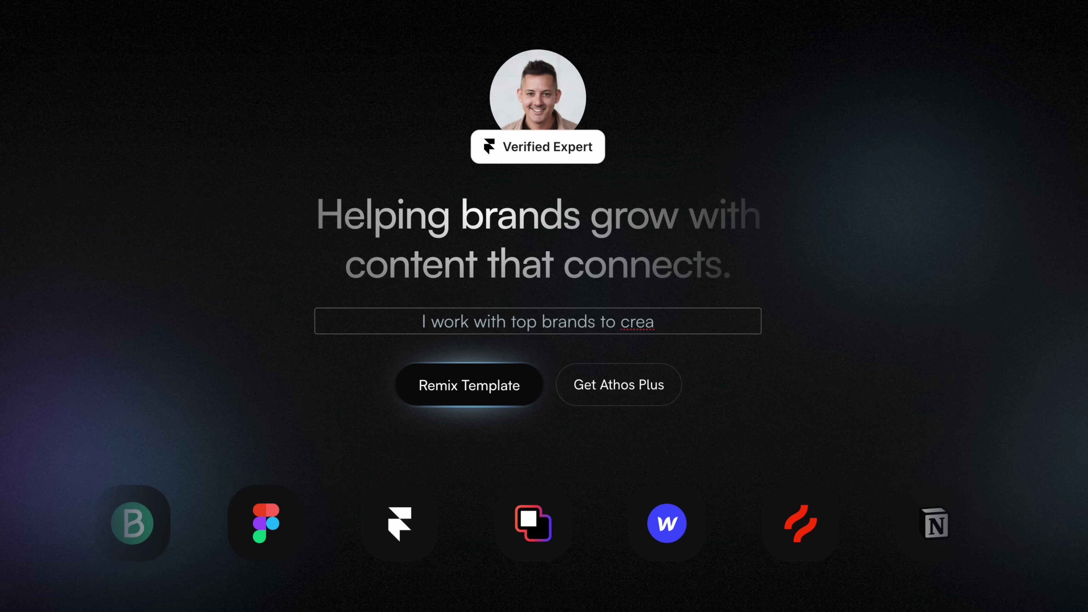
type("te content")
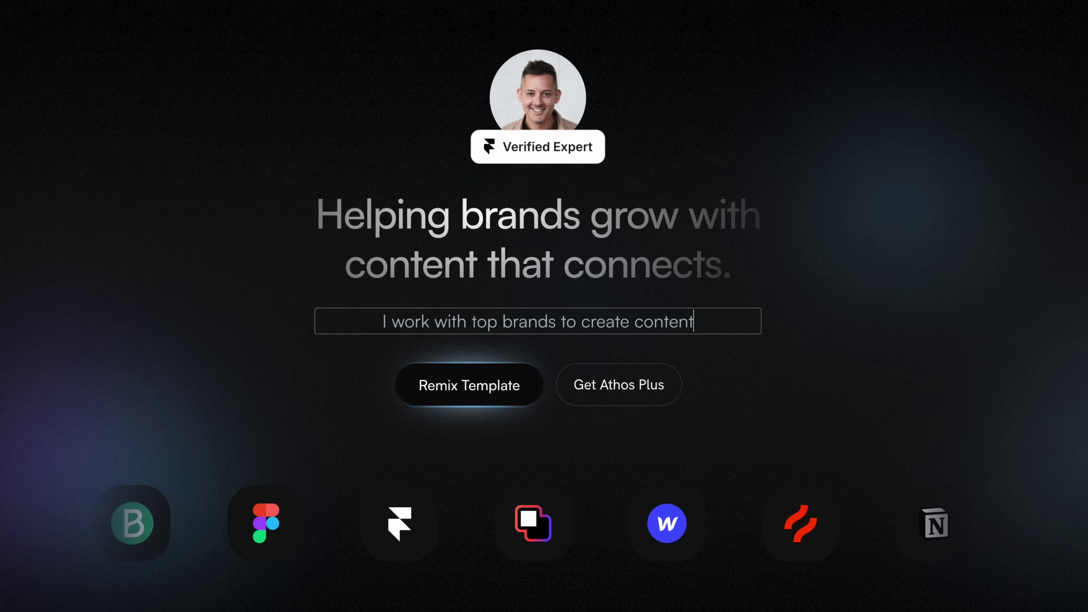
type(" people remember")
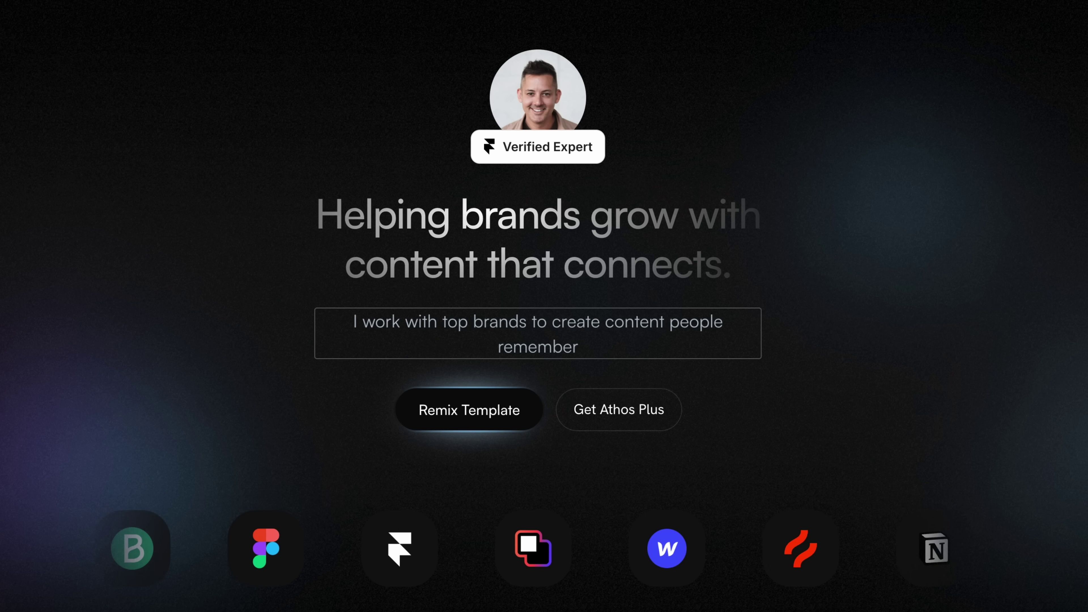
type(" through storytell")
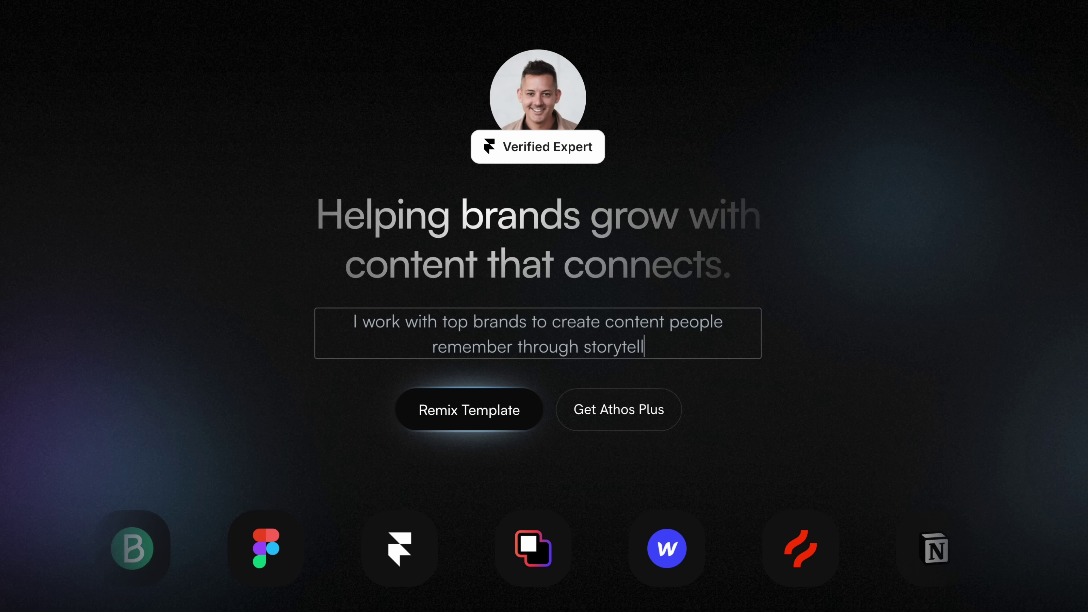
type("ing, strategy,")
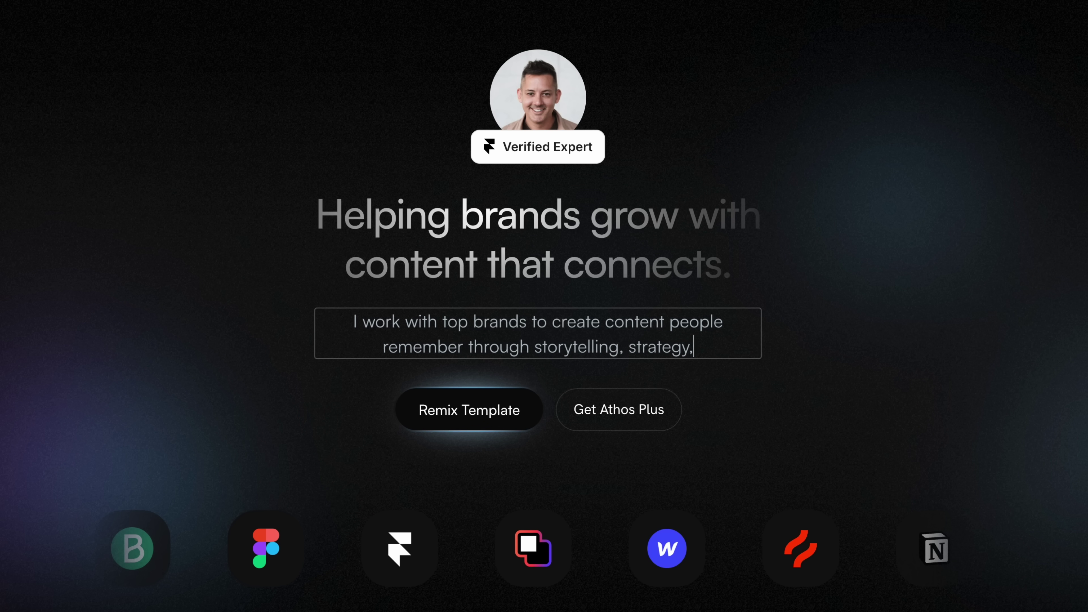
type(" and video.")
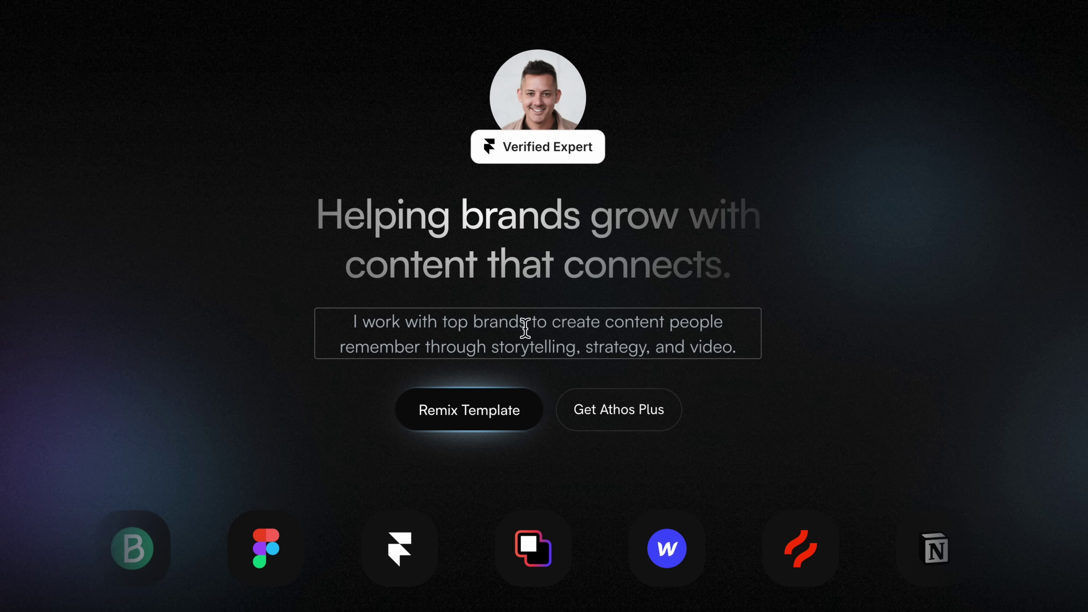
left_click(463, 411)
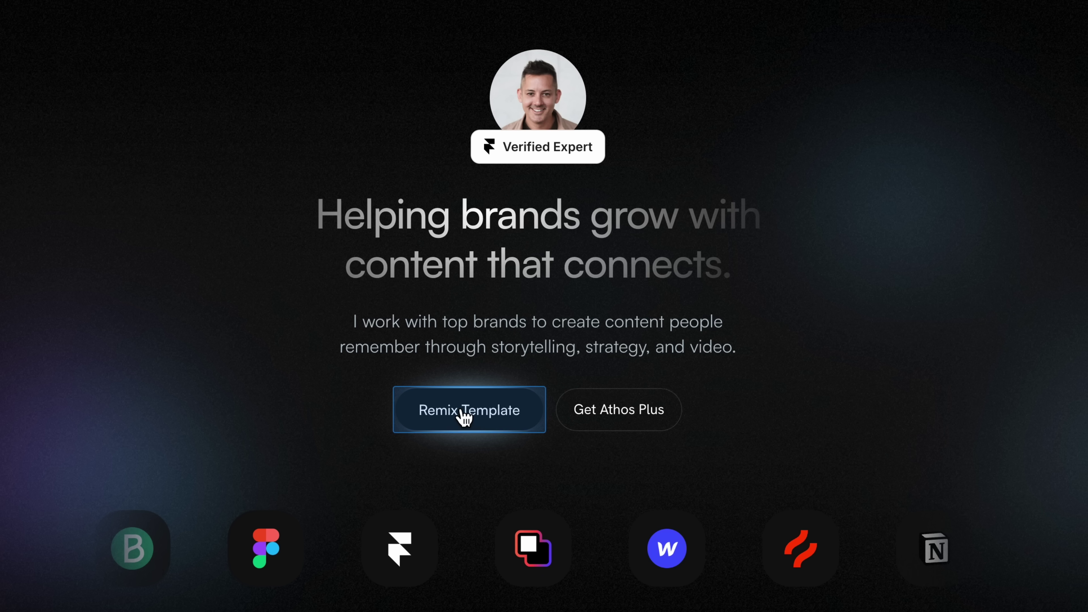
- Relabel the Remix Template button to 'Get in touch'
left_click(462, 410)
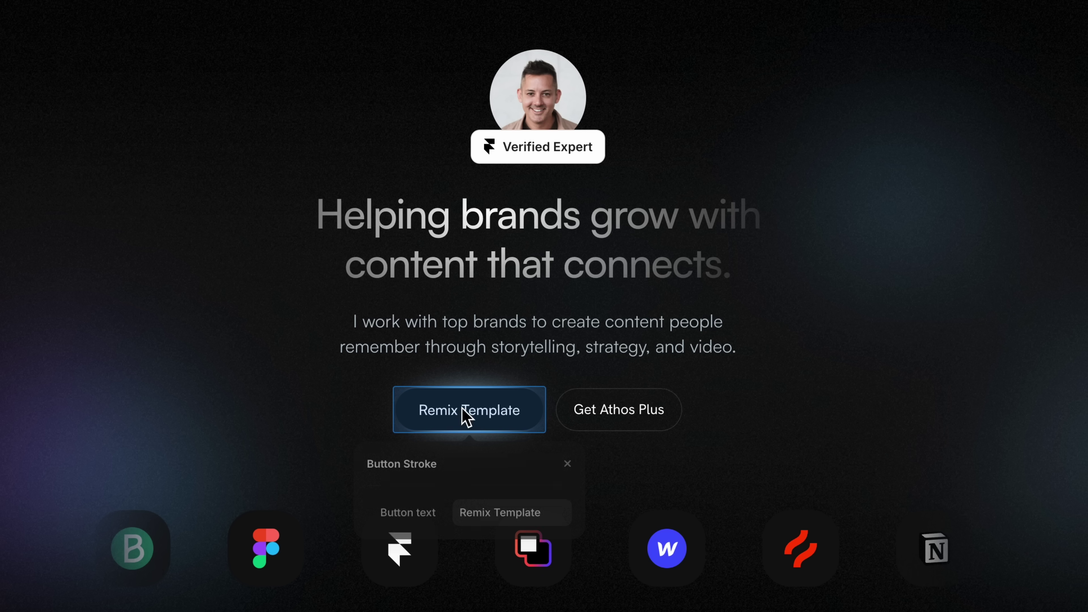
left_click(498, 513)
type("Get i")
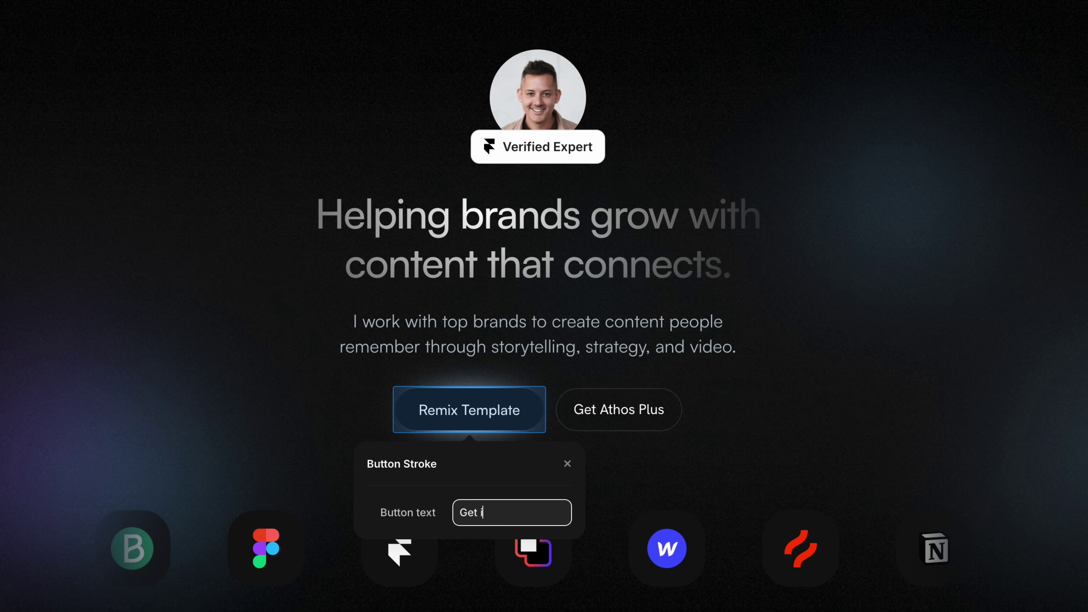
type("n touch")
left_click(697, 422)
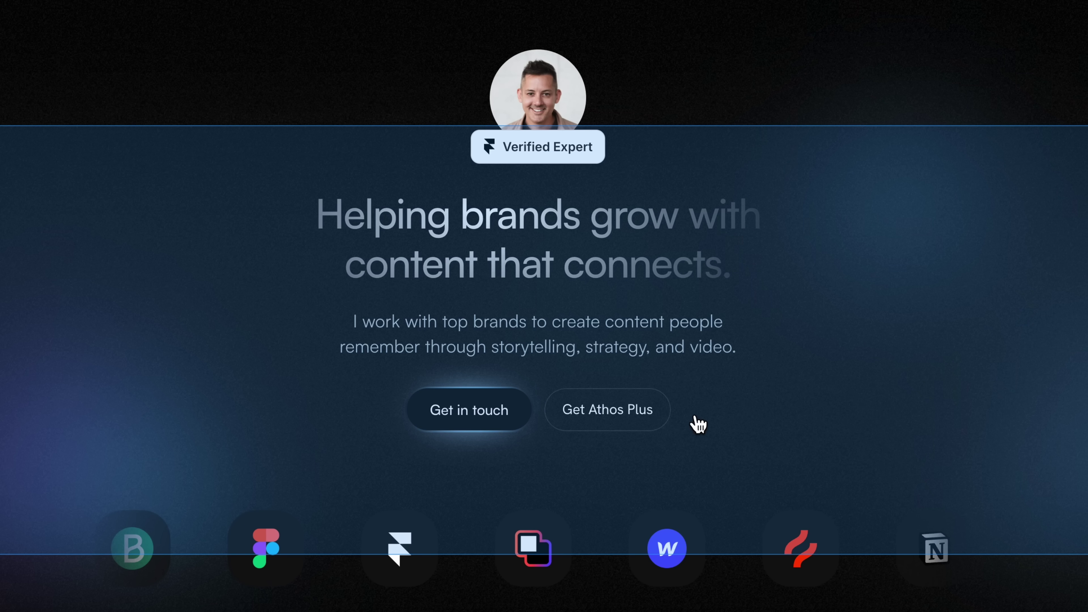
- Relabel the Get Athos Plus button to 'Learn more'
left_click(619, 413)
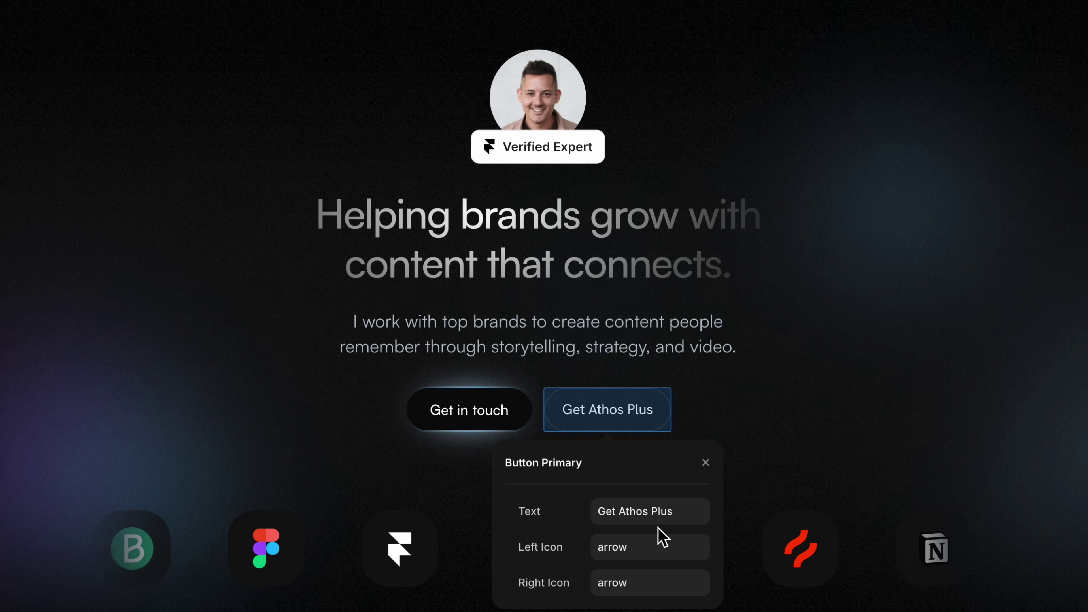
left_click(662, 510)
type("Learn more")
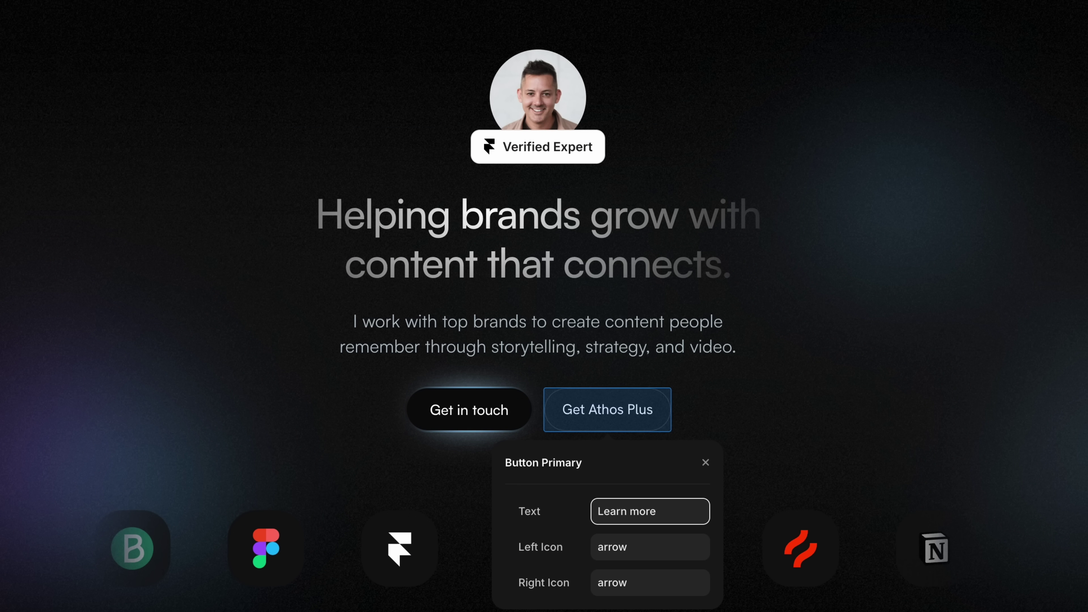
left_click(998, 385)
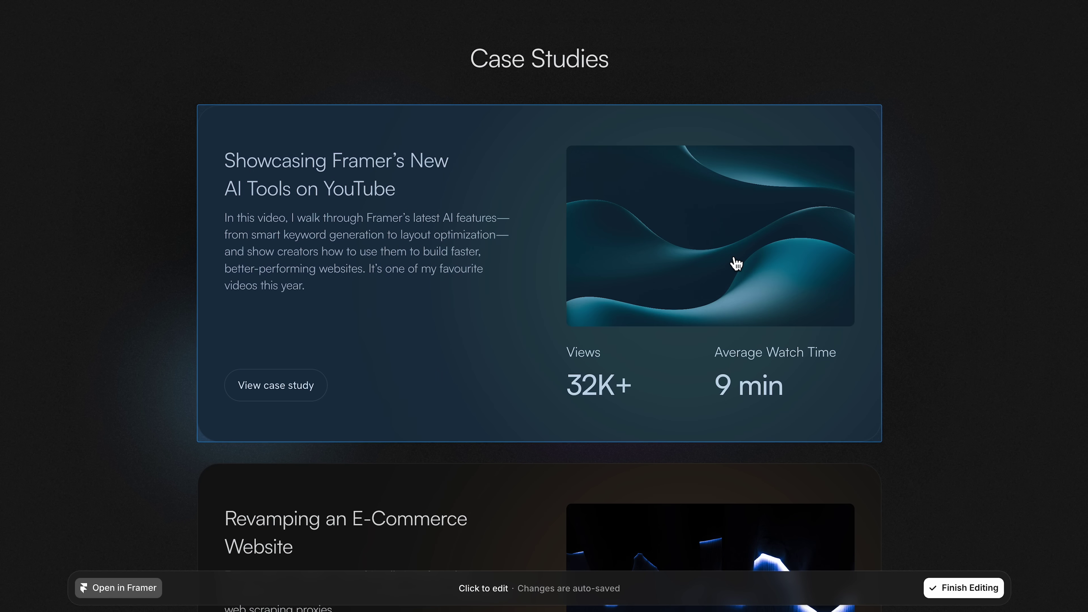
- Replace the first case study card's image with the AI Tools thumbnail and save the site
left_click(736, 264)
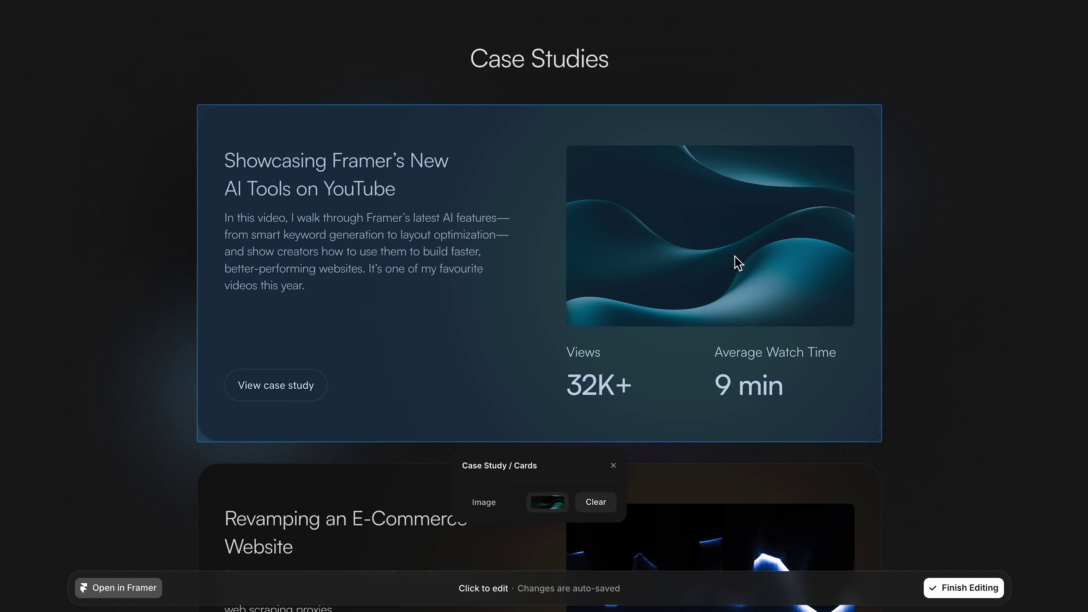
left_click(547, 502)
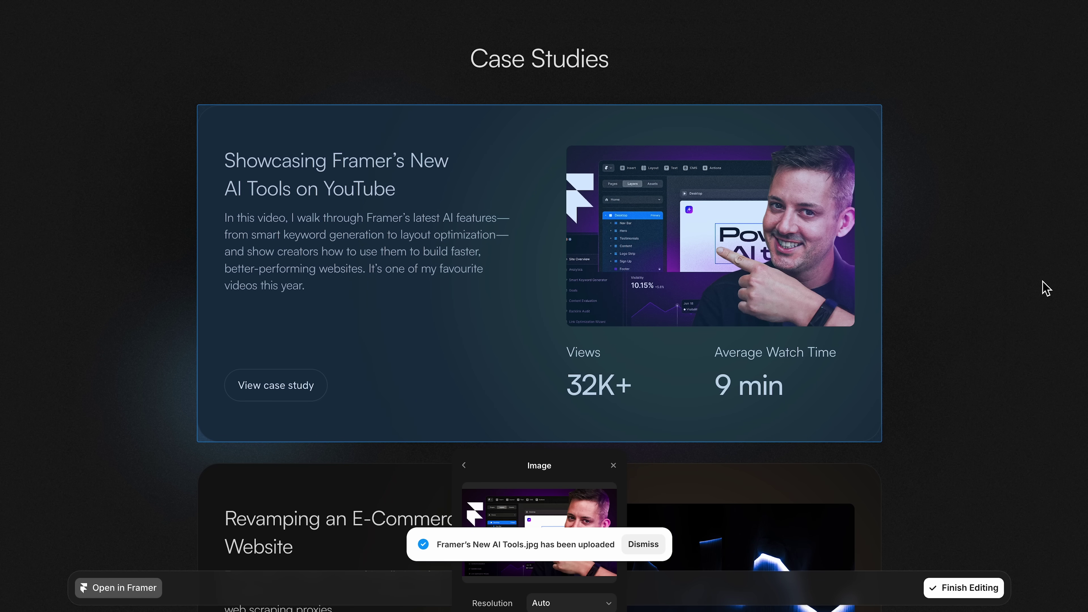
left_click(987, 595)
left_click(988, 595)
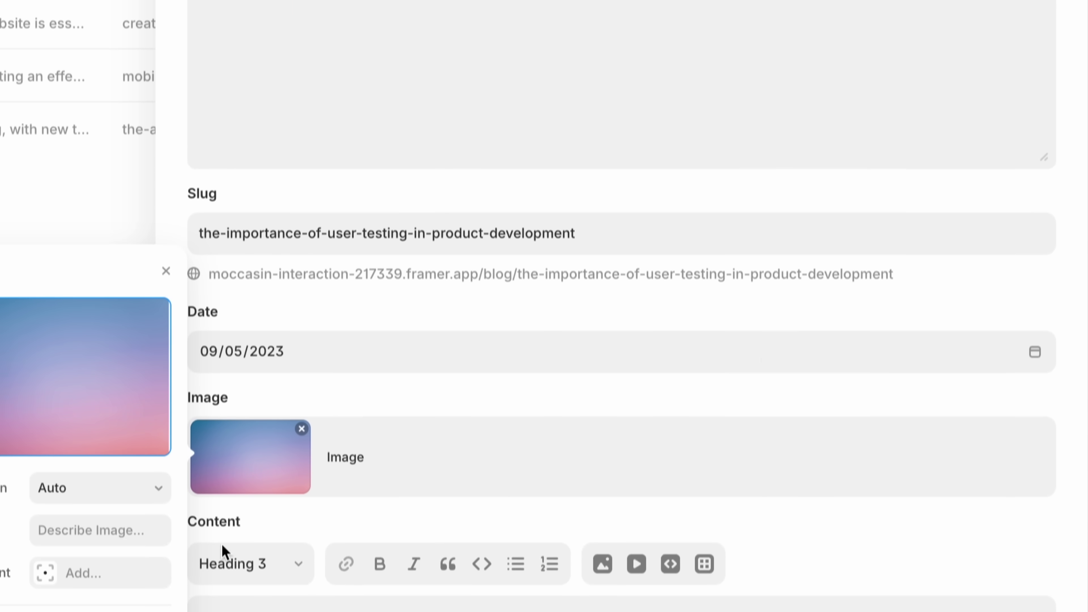
- Close the open blog post, review the second blog post, then return to the Blog list
scroll(531, 110, "down", 10)
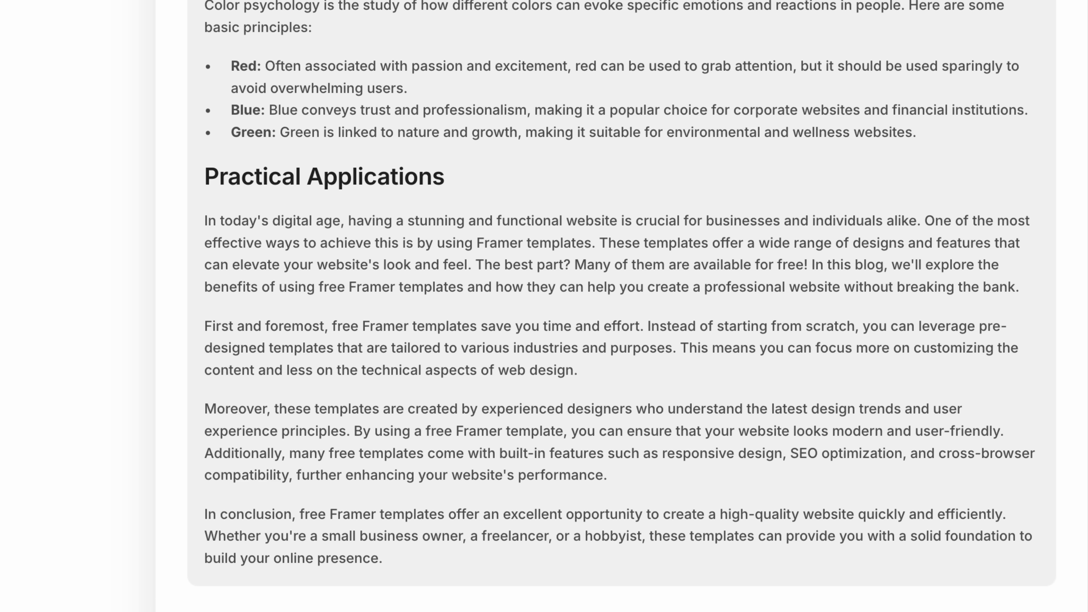
scroll(621, 300, "up", 8)
left_click(437, 297)
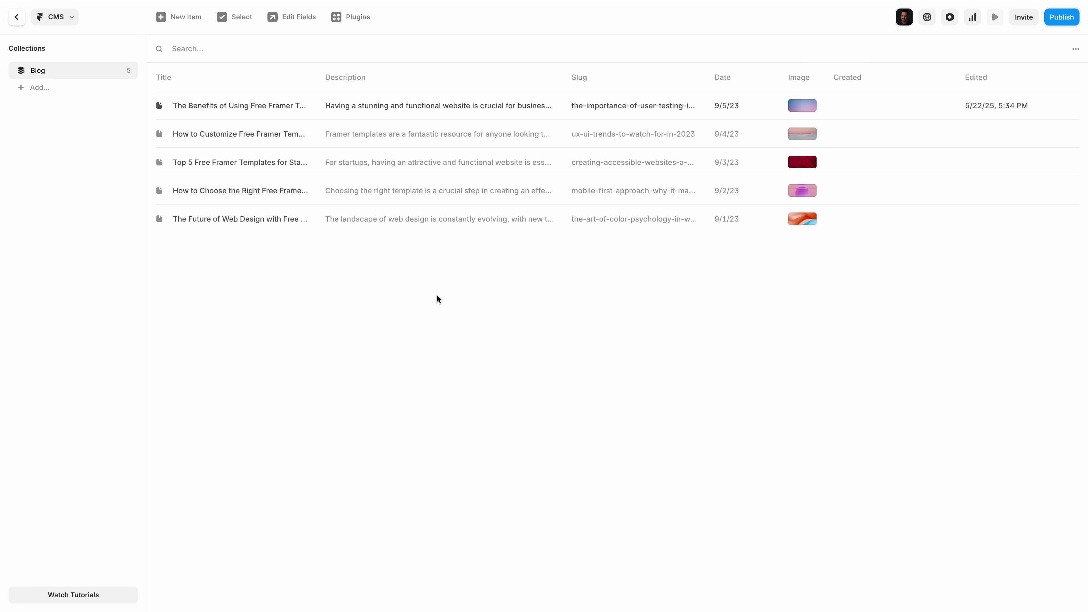
left_click(341, 136)
scroll(735, 277, "down", 2)
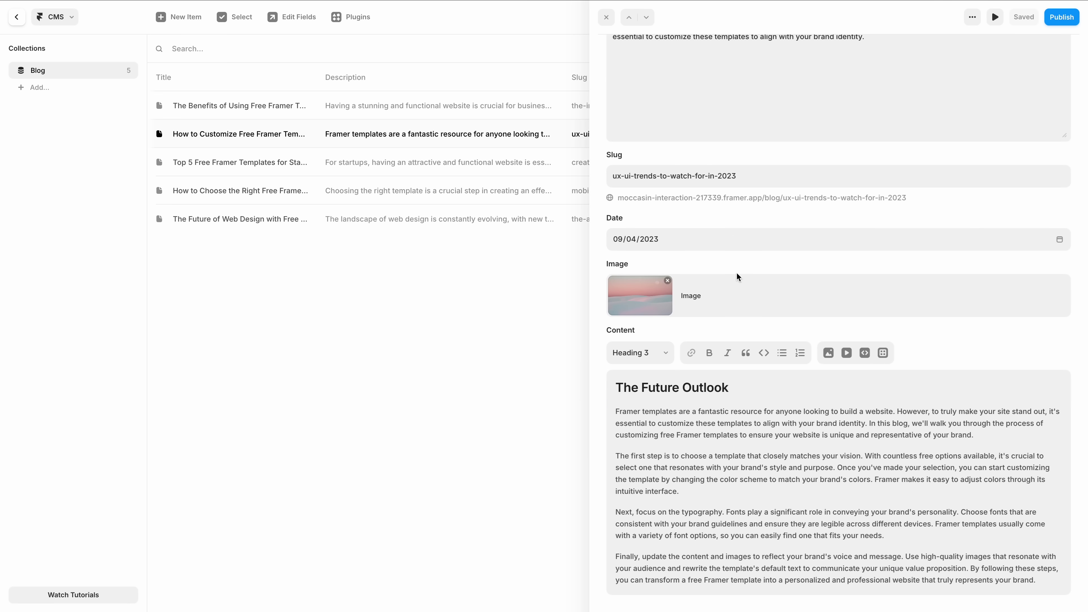
scroll(733, 272, "up", 2)
left_click(479, 352)
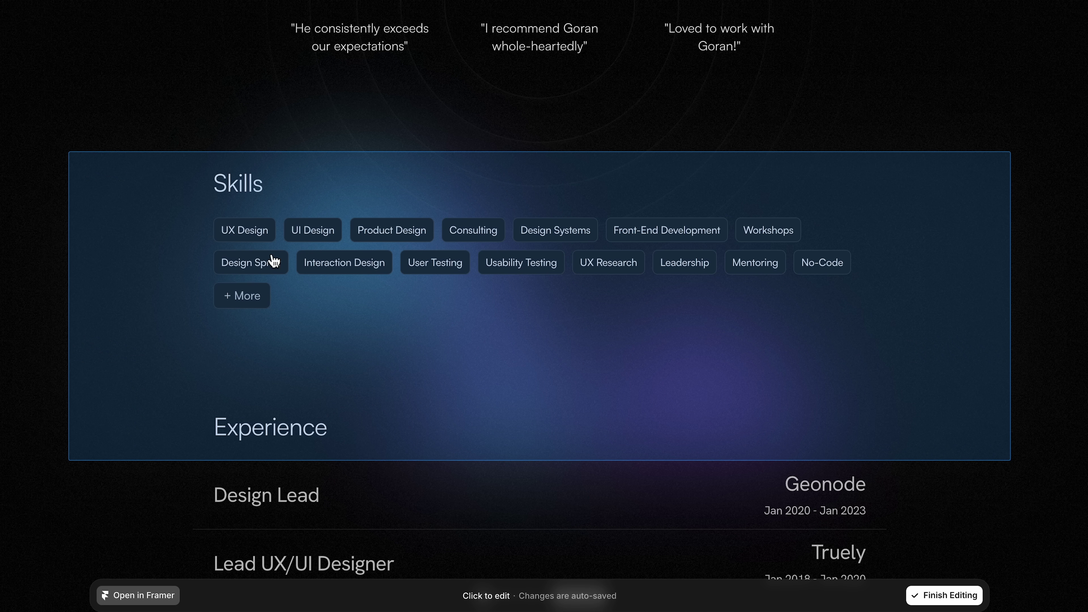
- Rename the UX Design skill tag to 'Personal Branding'
left_click(243, 232)
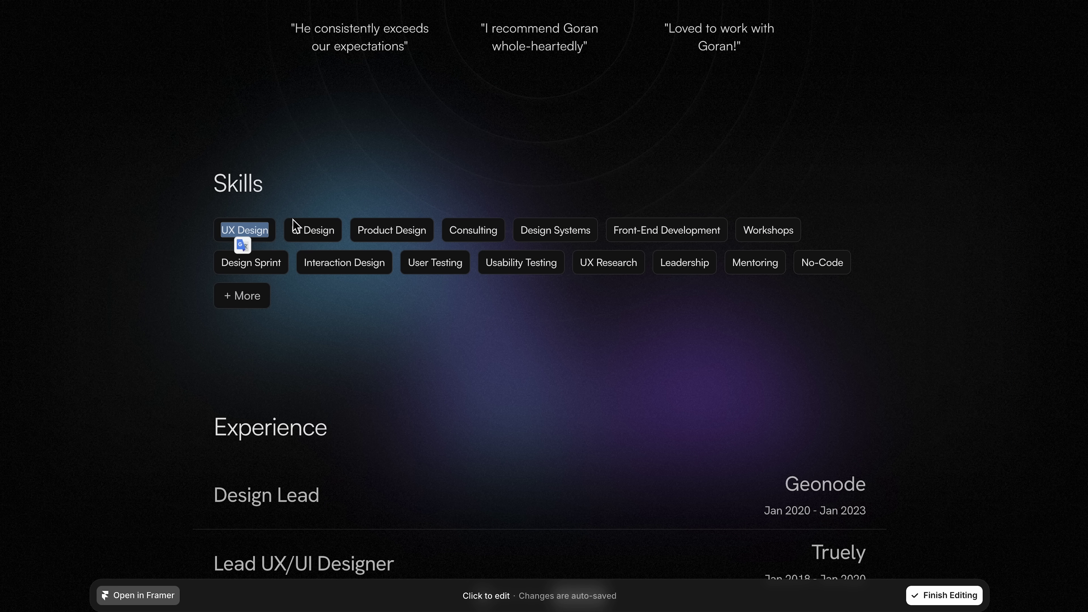
left_click(376, 149)
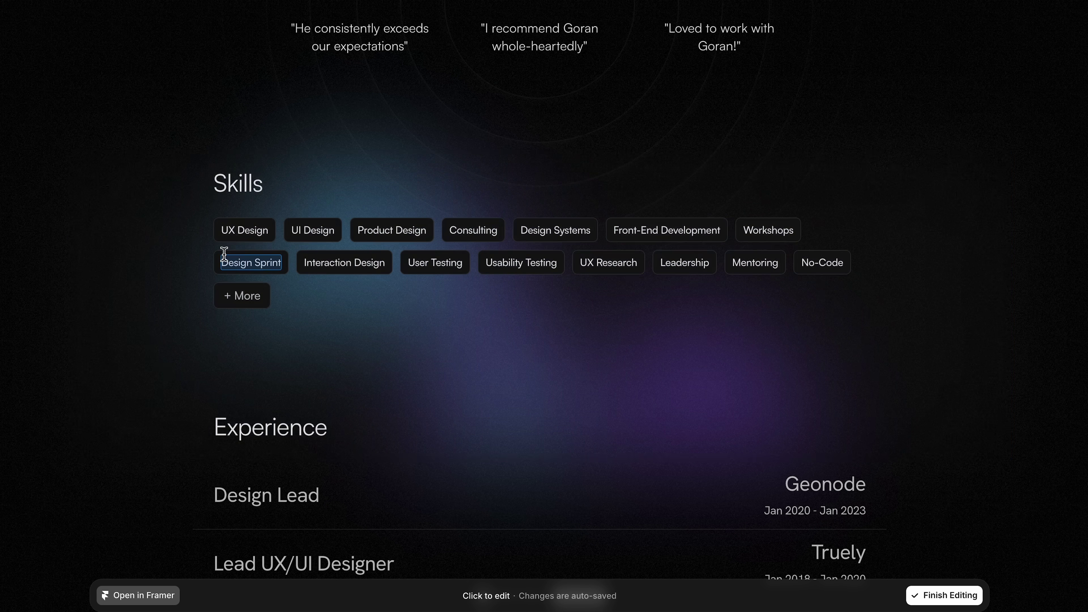
left_click(260, 230)
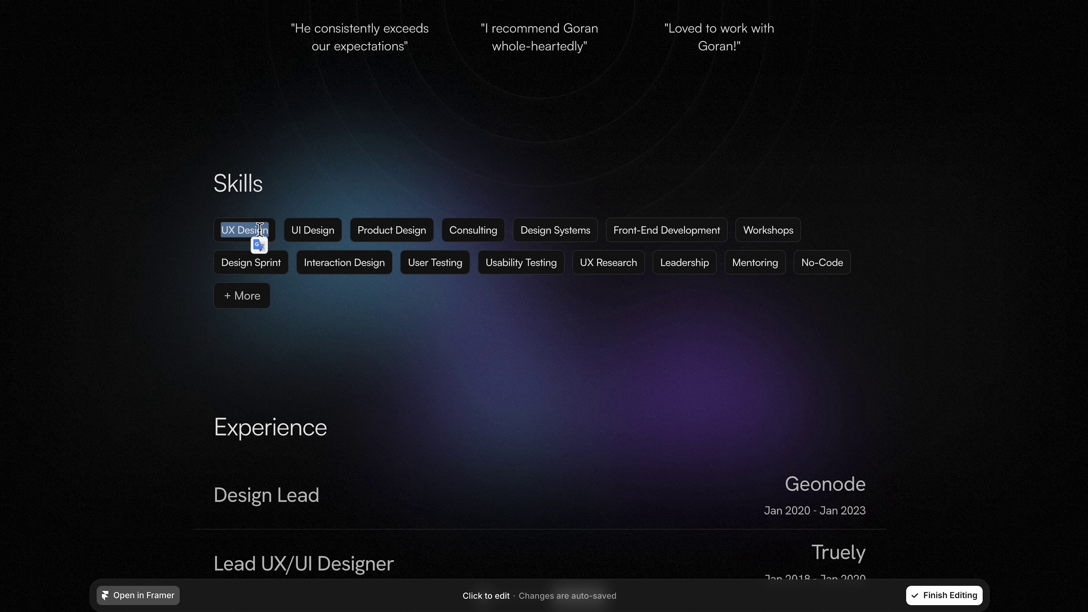
left_click(998, 446)
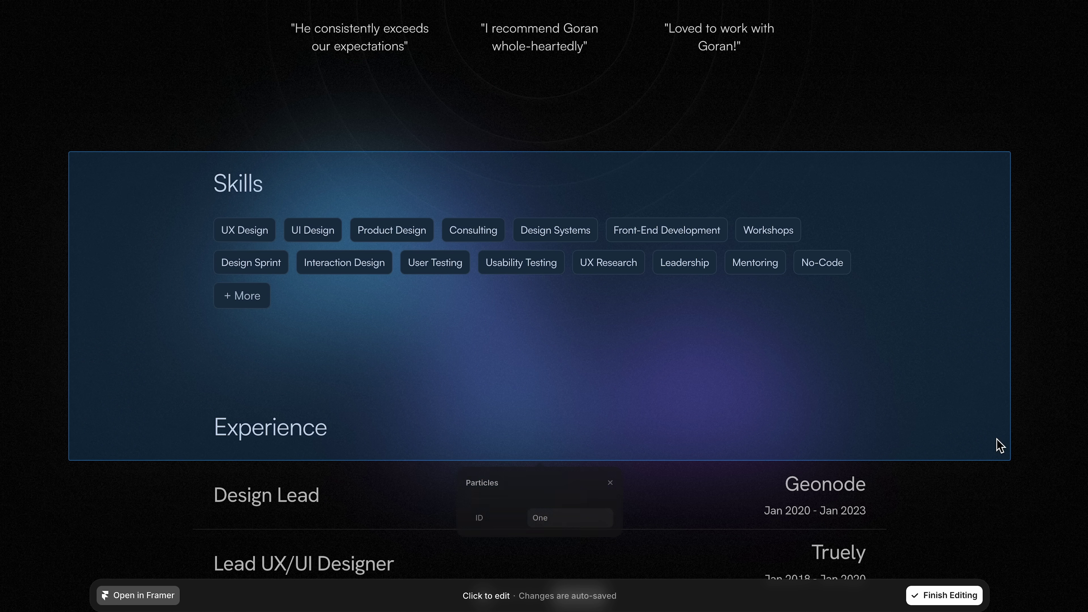
left_click(1057, 424)
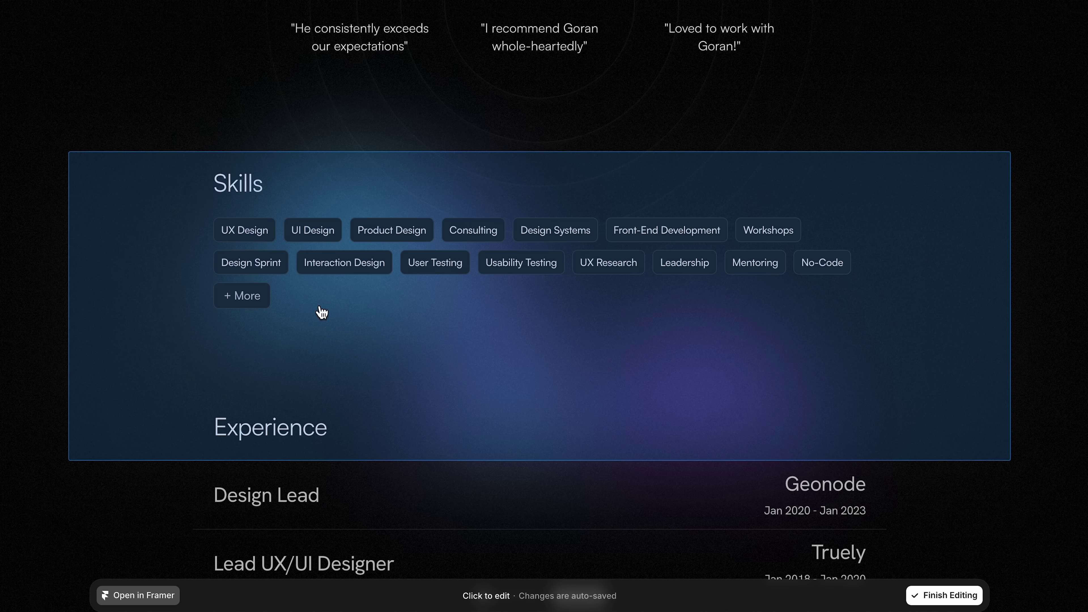
left_click(252, 230)
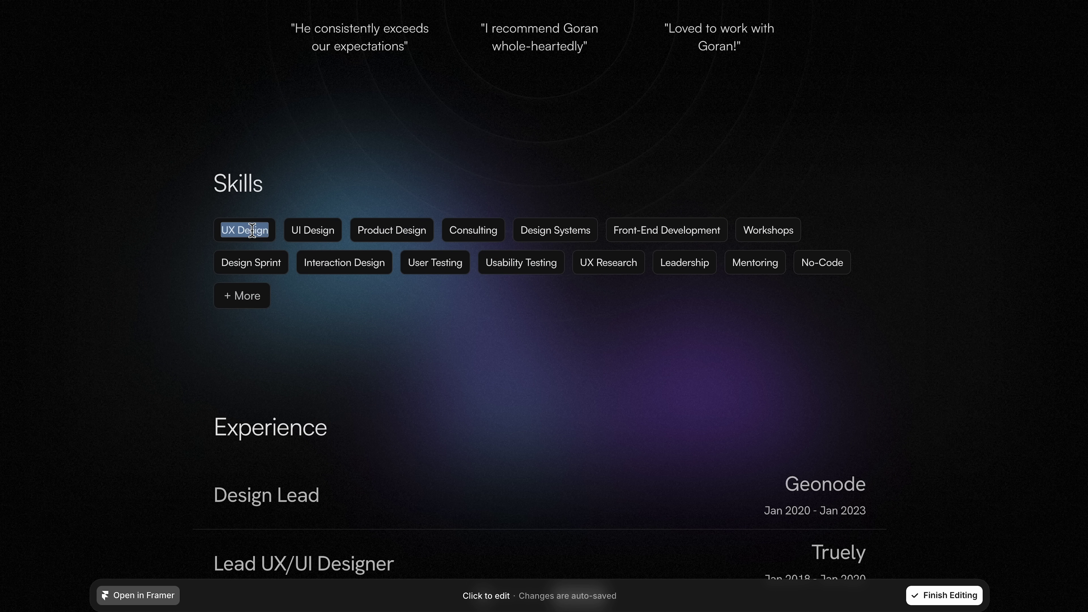
type("Personal Branding")
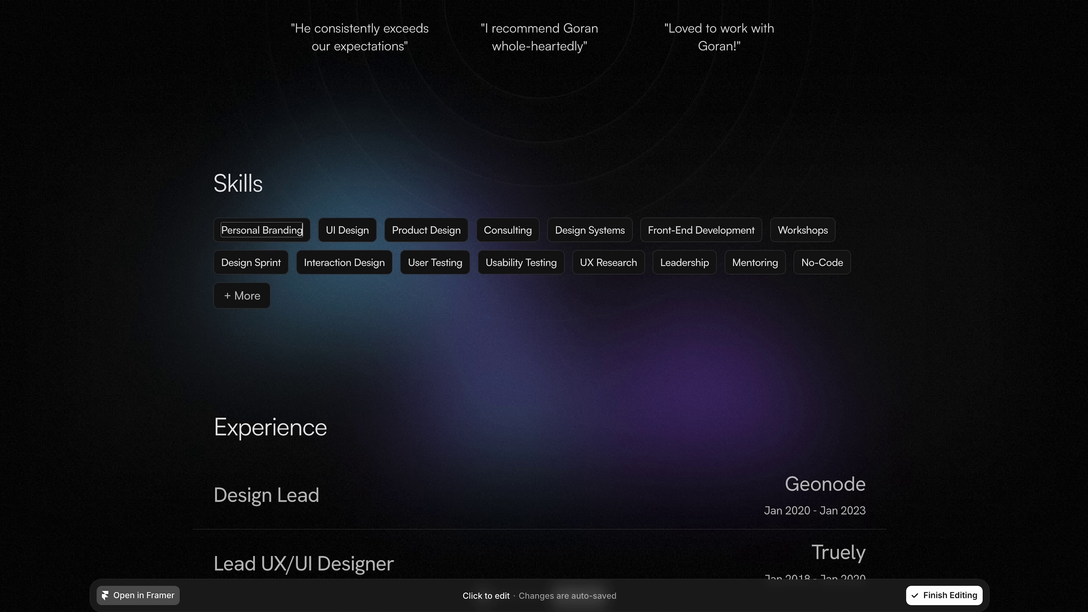
- Change the UI Design skill to 'AI' and Product Design to 'Digital Marketing'
left_click(351, 230)
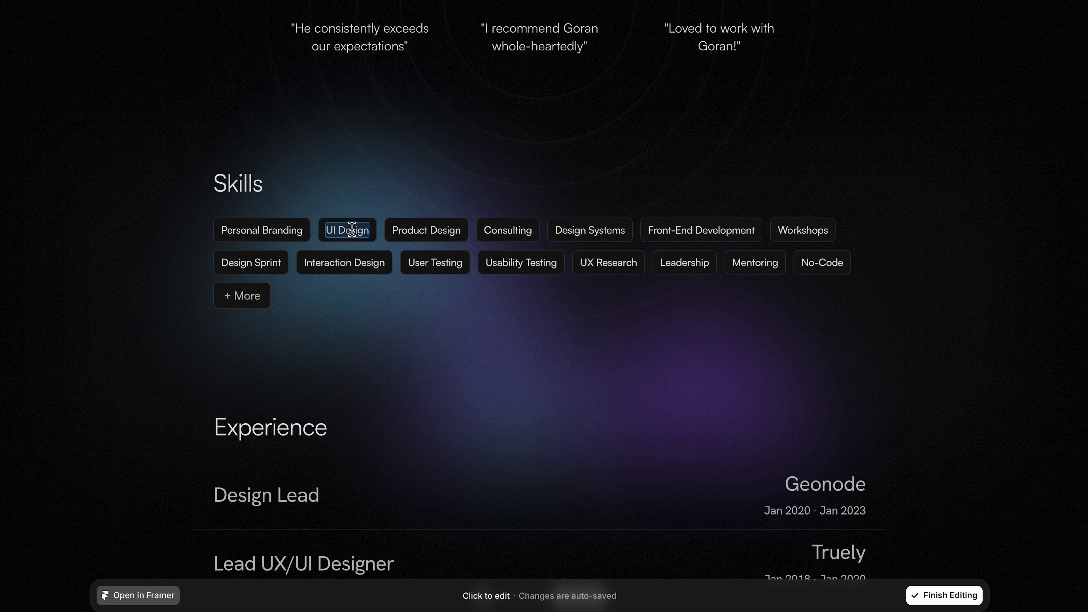
type("AI")
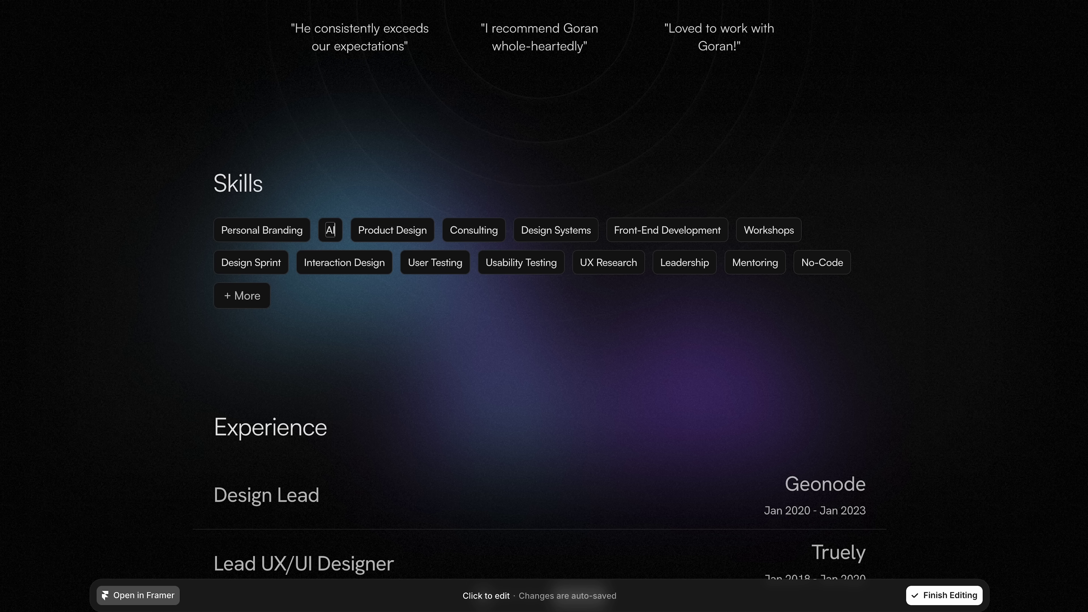
left_click(410, 227)
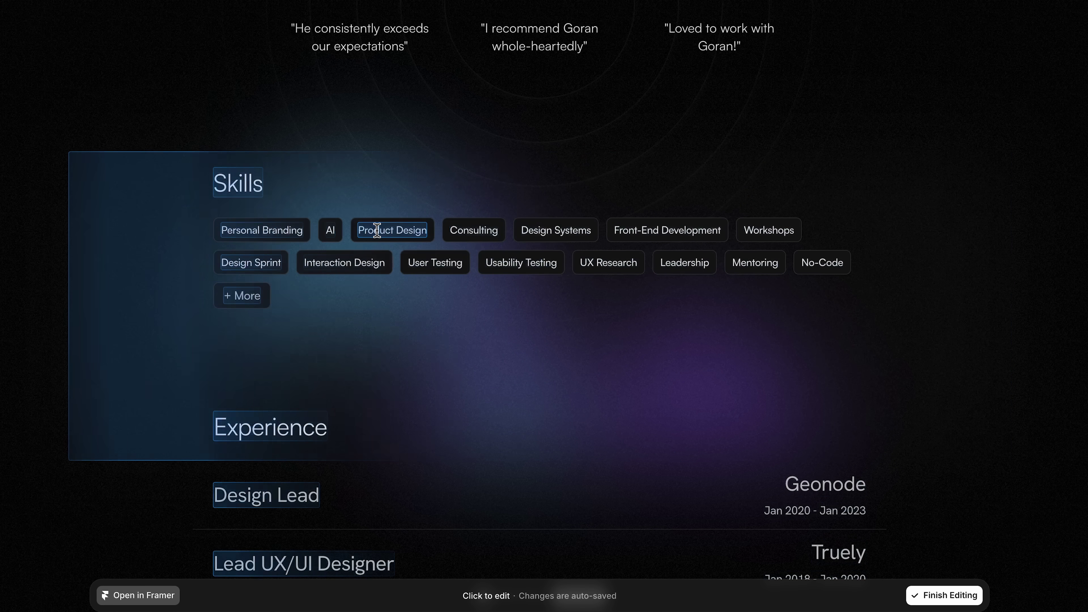
left_click(377, 230)
type("Digital Marketing")
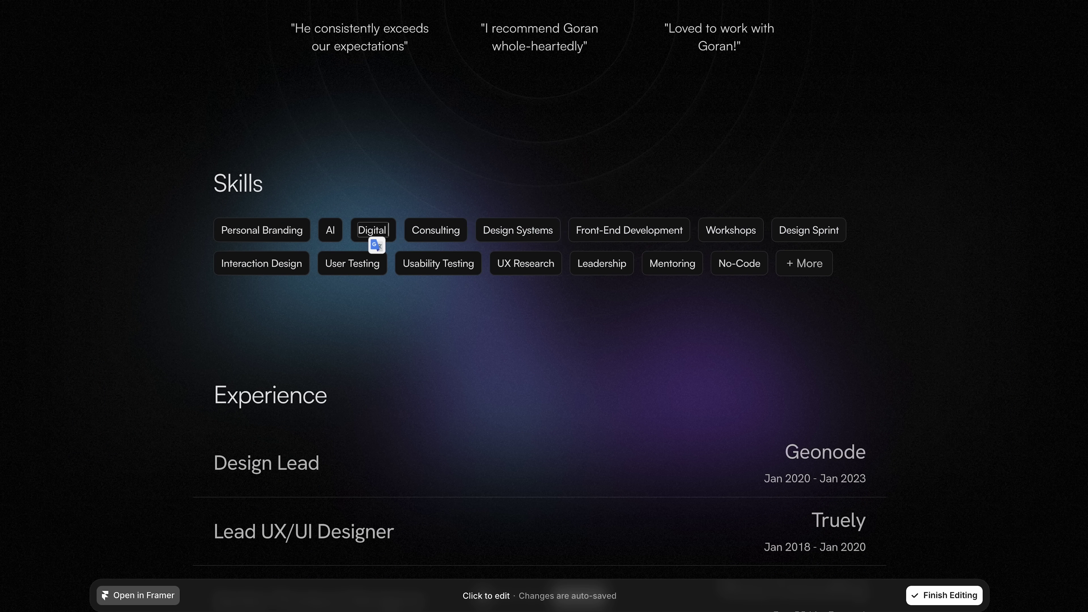
left_click(774, 350)
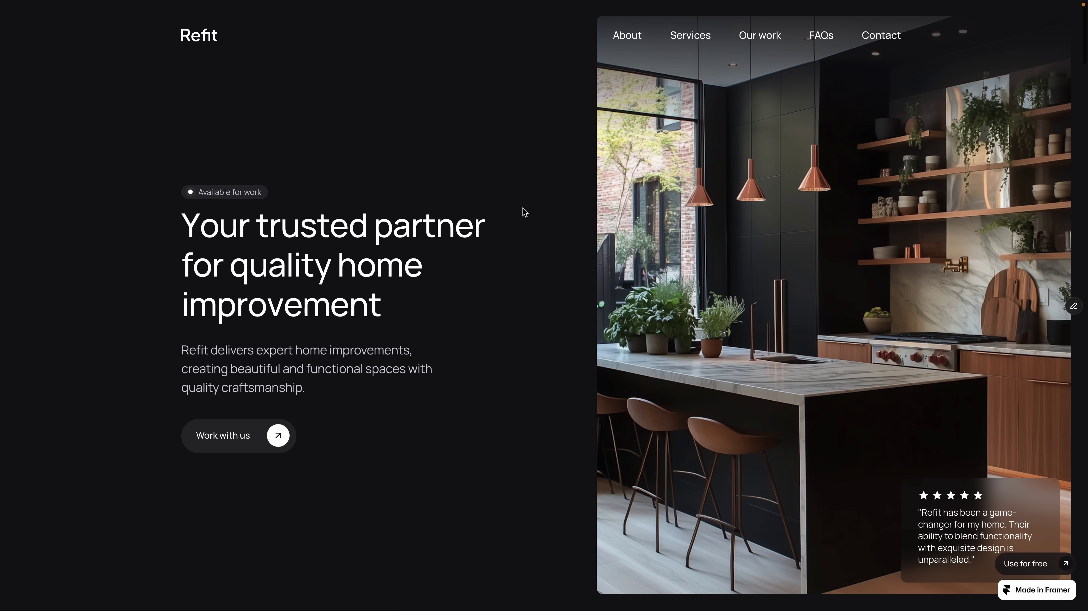
- Scroll the Refit landing page to the What we do section and enter on-page editing
scroll(524, 210, "down", 5)
scroll(526, 210, "down", 10)
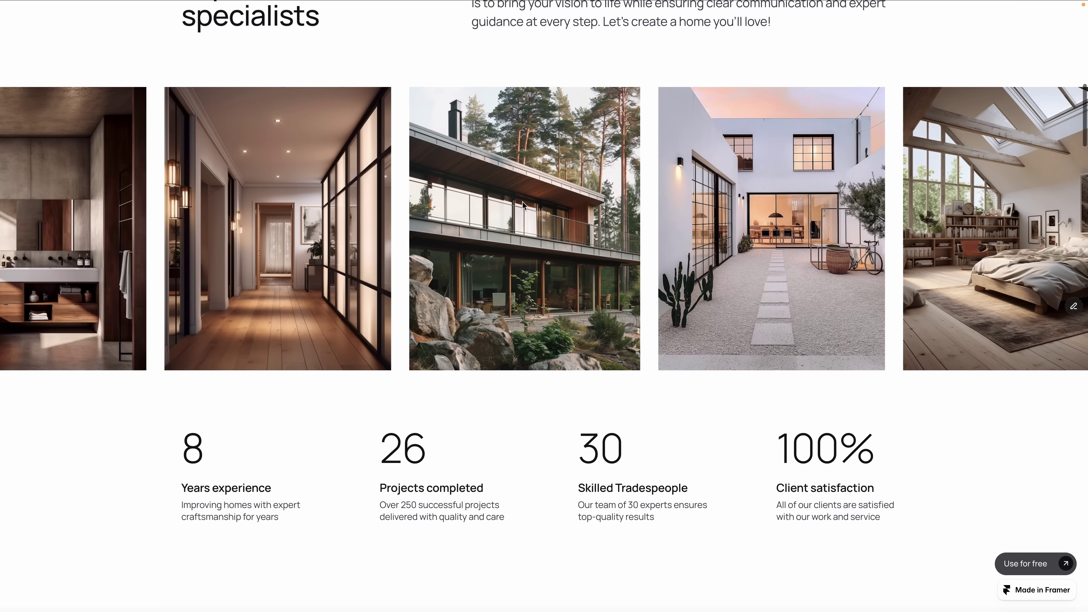
scroll(523, 201, "up", 3)
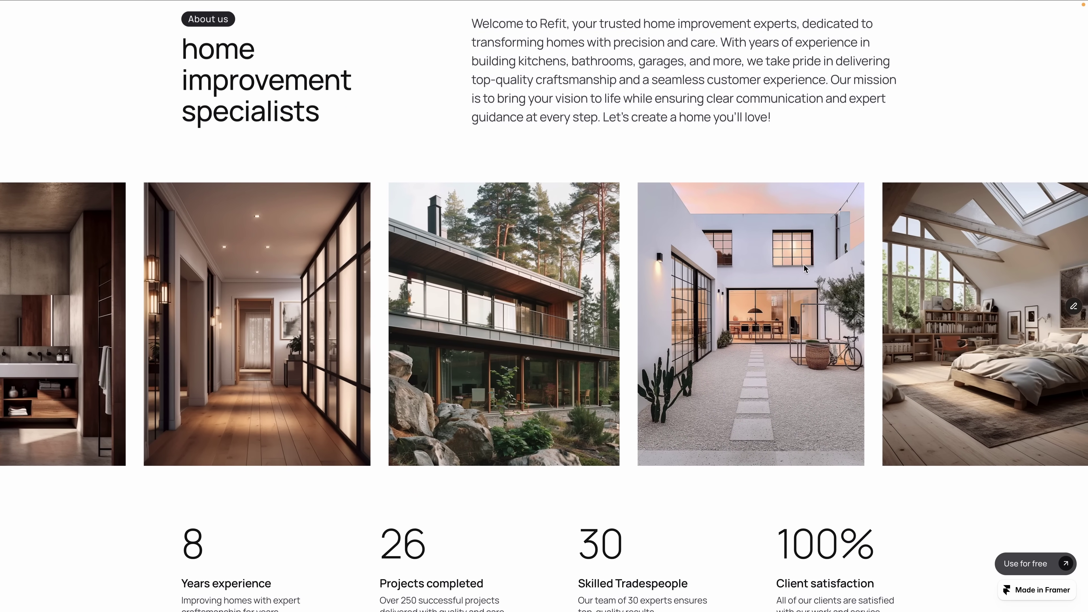
scroll(804, 265, "down", 12)
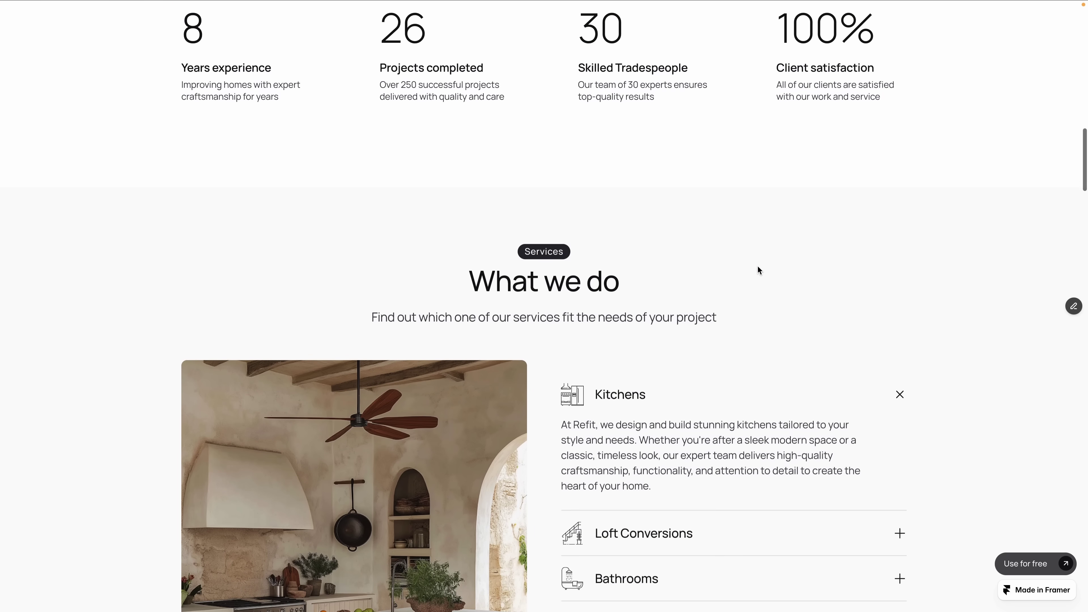
scroll(758, 269, "down", 10)
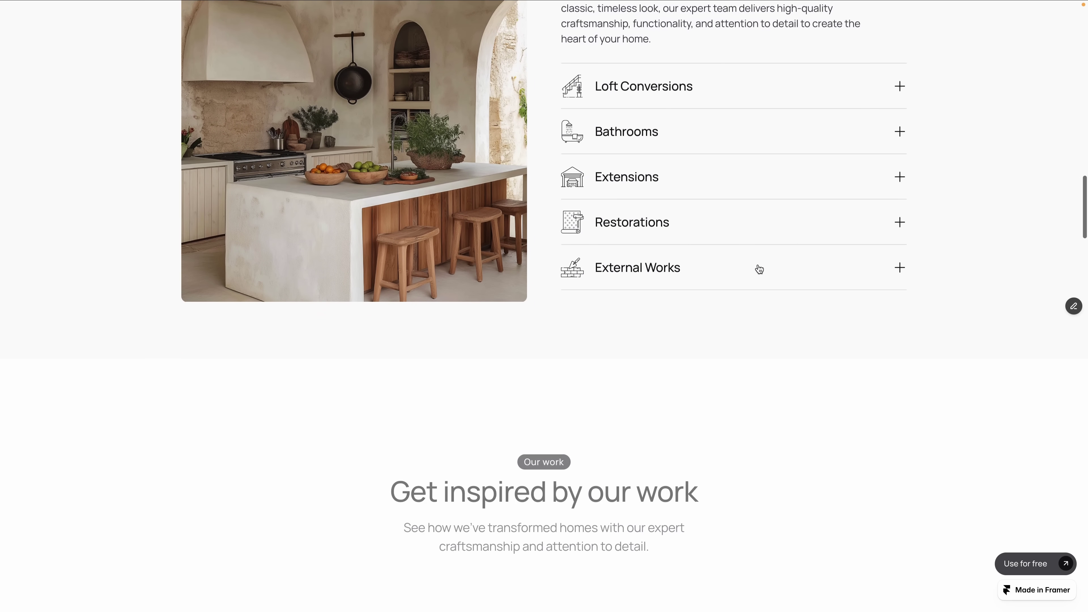
scroll(759, 269, "down", 5)
scroll(759, 269, "up", 9)
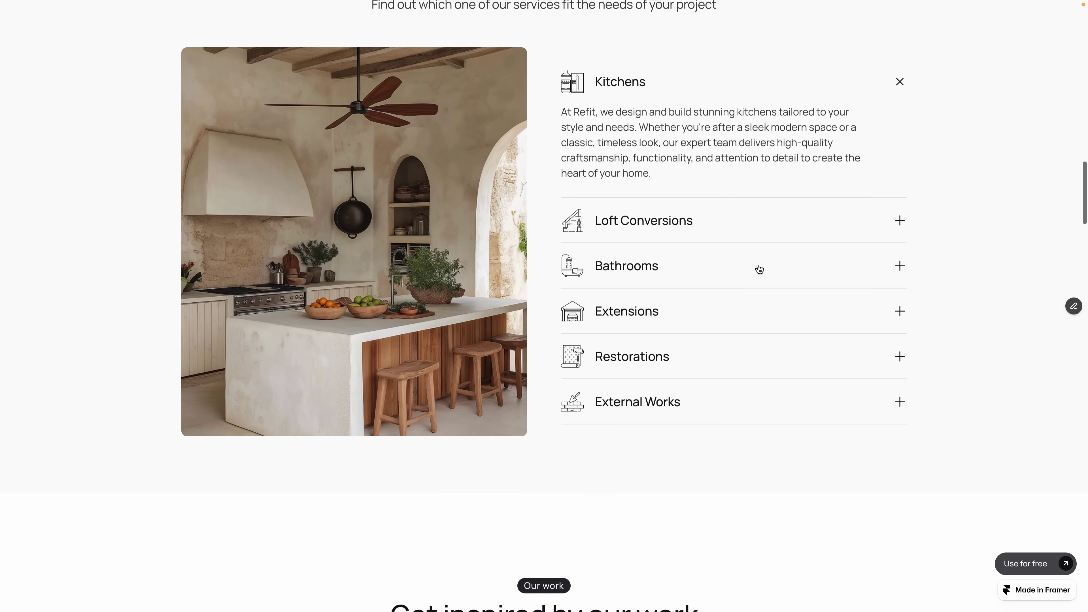
scroll(759, 269, "up", 4)
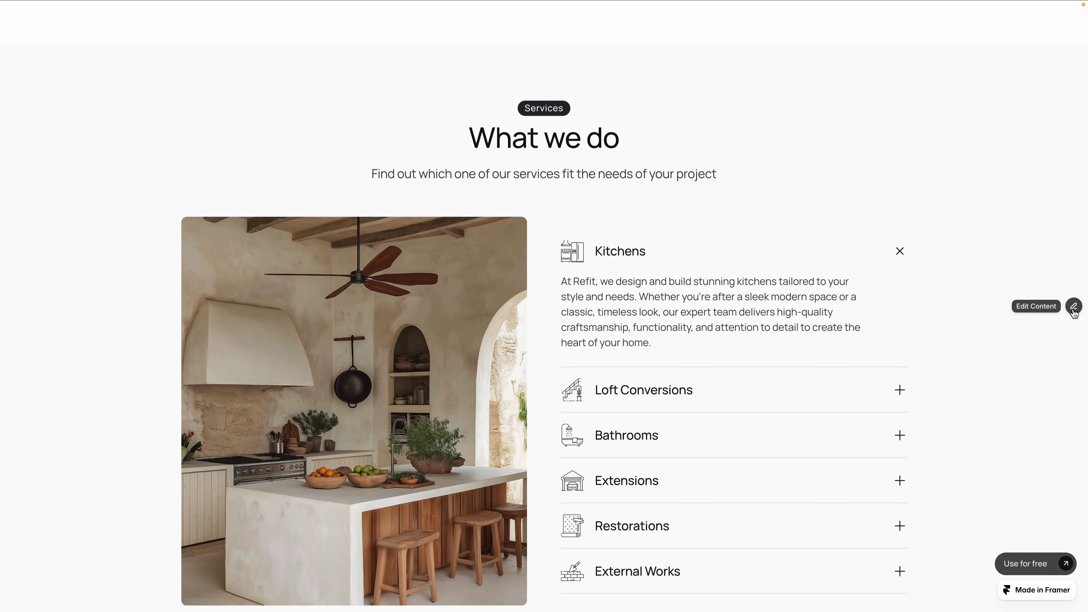
left_click(1074, 306)
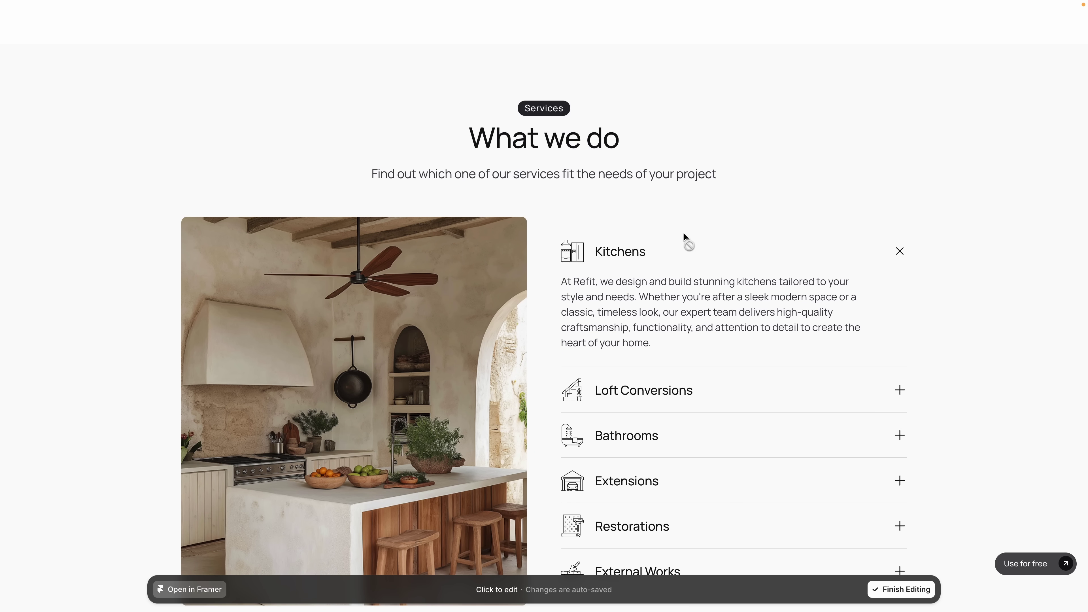
scroll(681, 231, "down", 9)
scroll(675, 226, "down", 2)
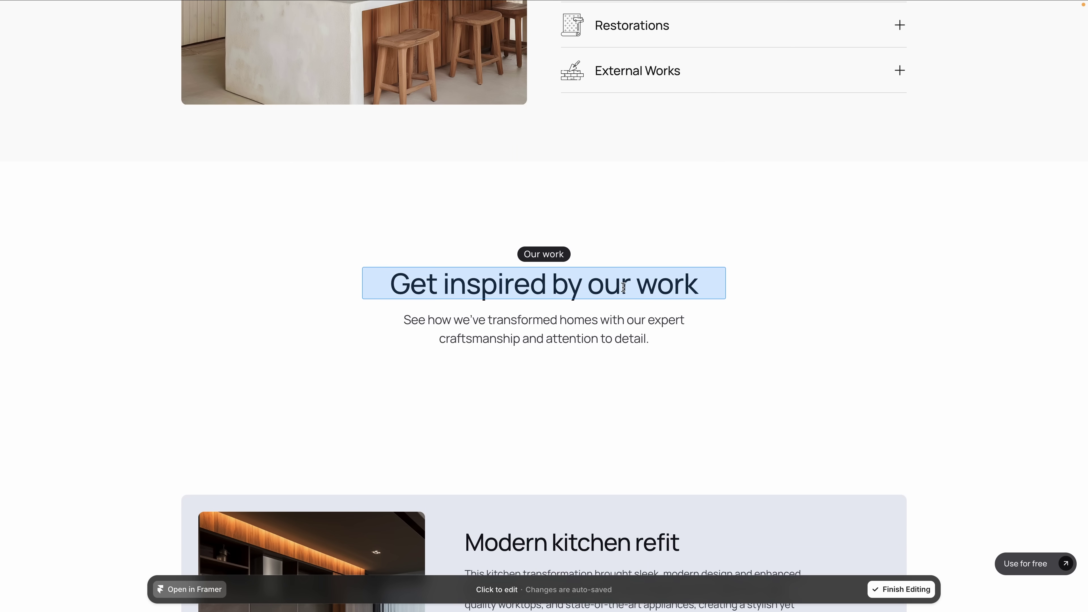
scroll(544, 256, "down", 6)
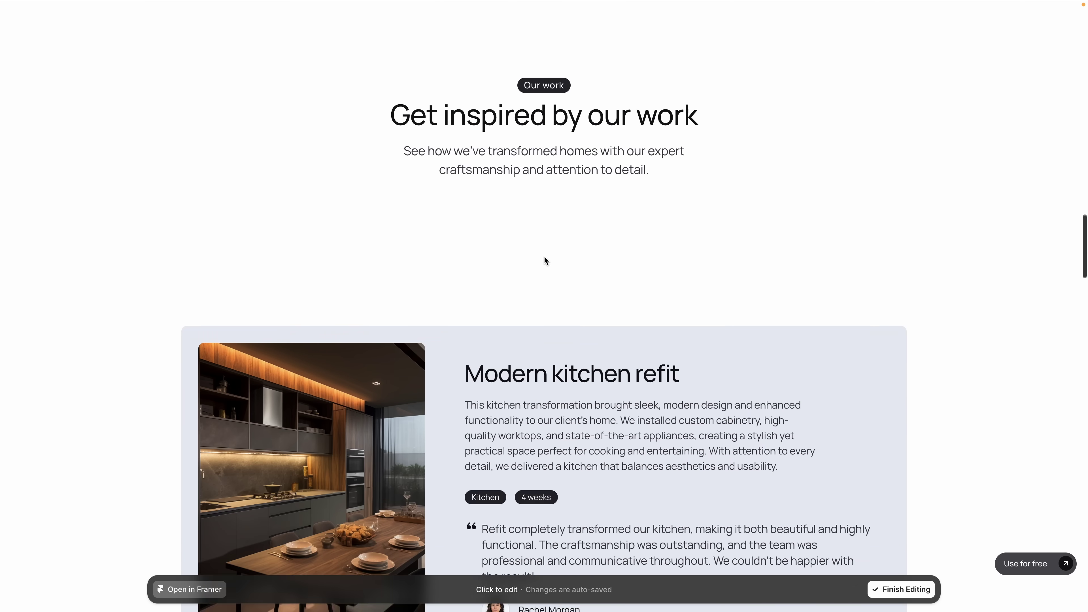
scroll(557, 309, "down", 2)
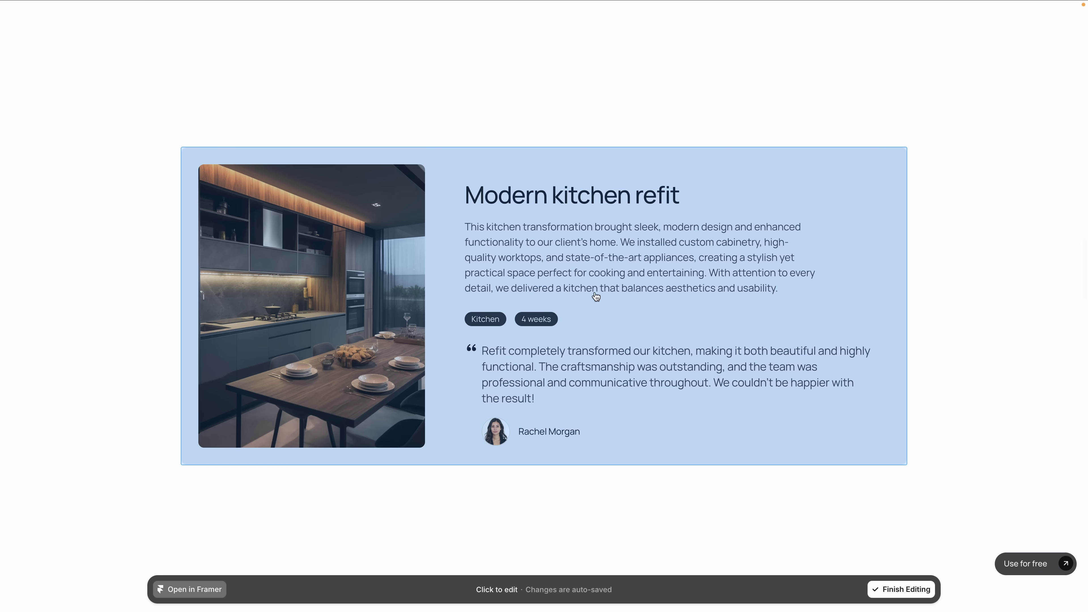
left_click(570, 291)
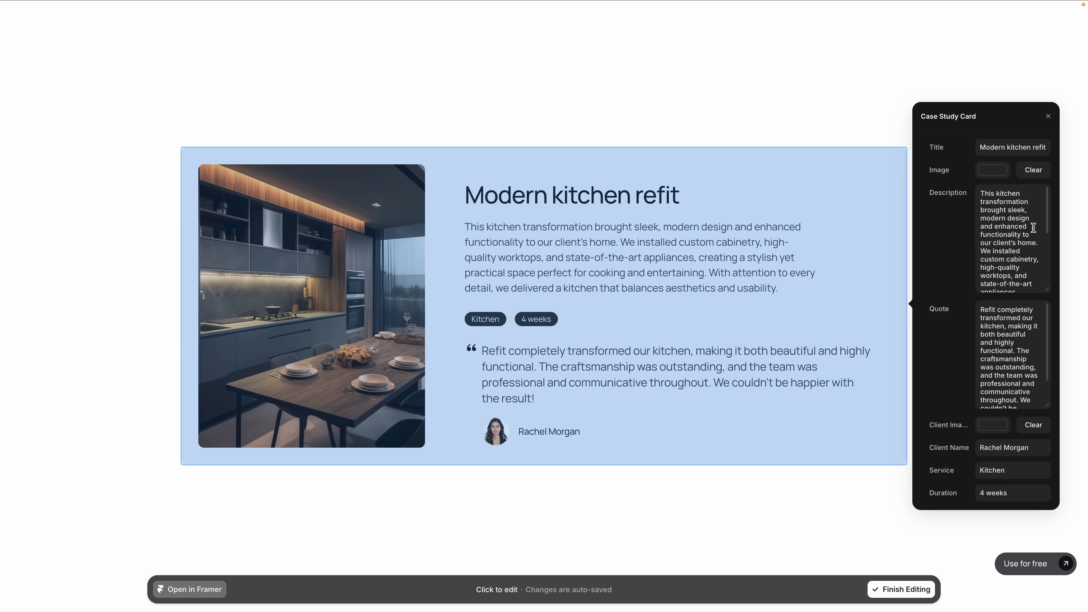
left_click(1017, 146)
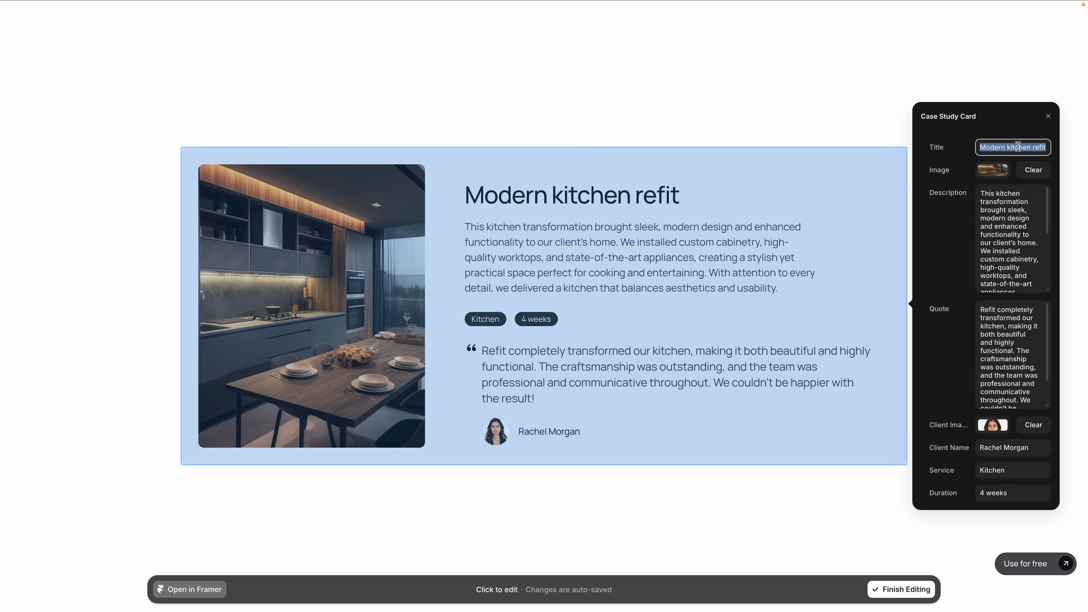
left_click(1011, 217)
left_click_drag(981, 309, 1016, 348)
scroll(1002, 287, "down", 5)
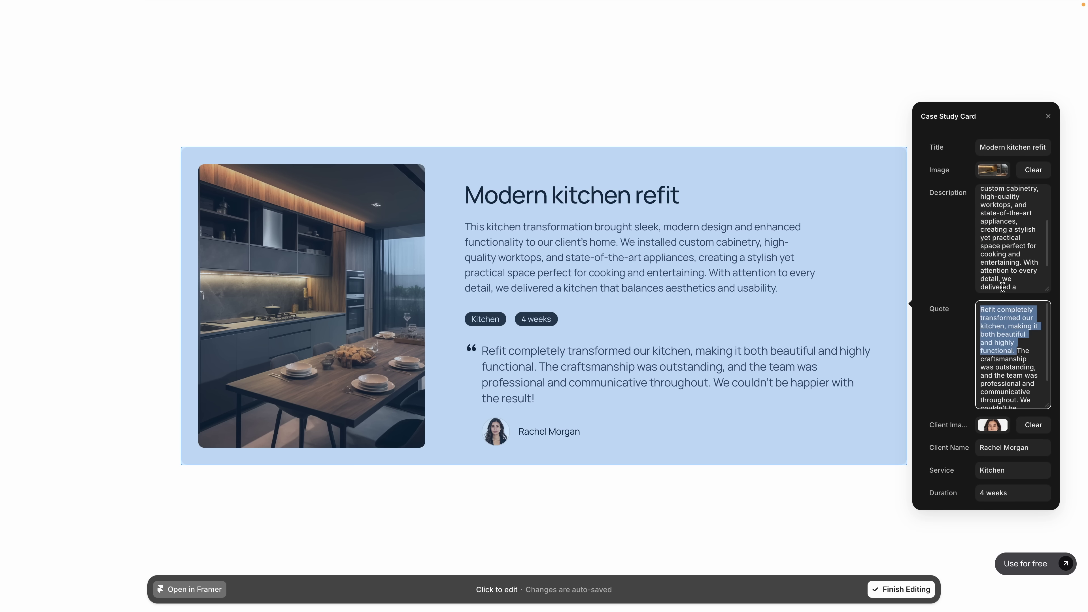
scroll(938, 418, "down", 1)
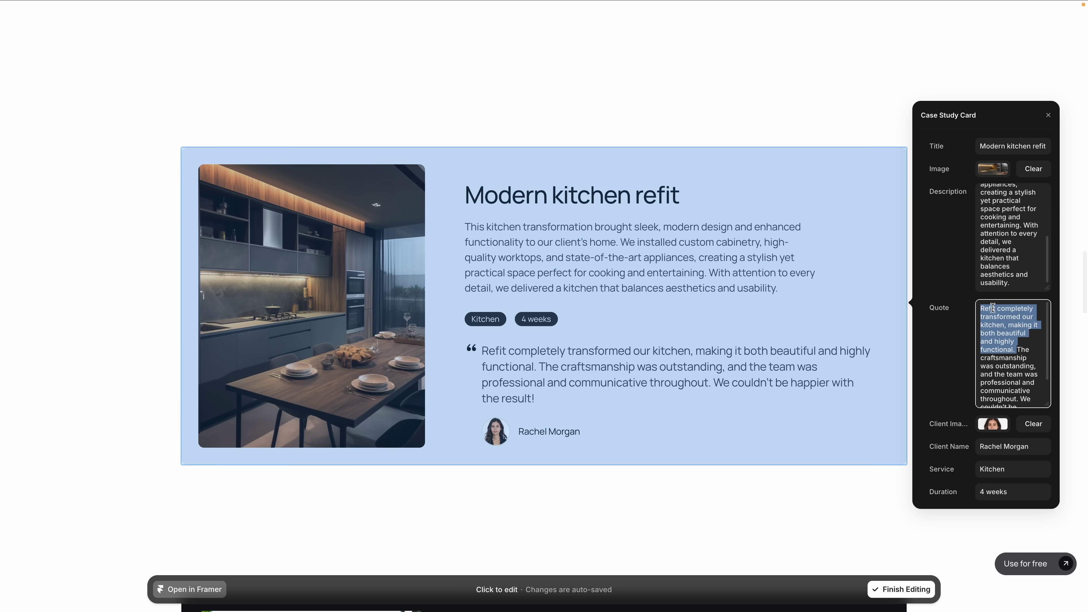
left_click(836, 120)
- Scroll the Refit page down through the testimonials and back up to the top
scroll(972, 245, "down", 5)
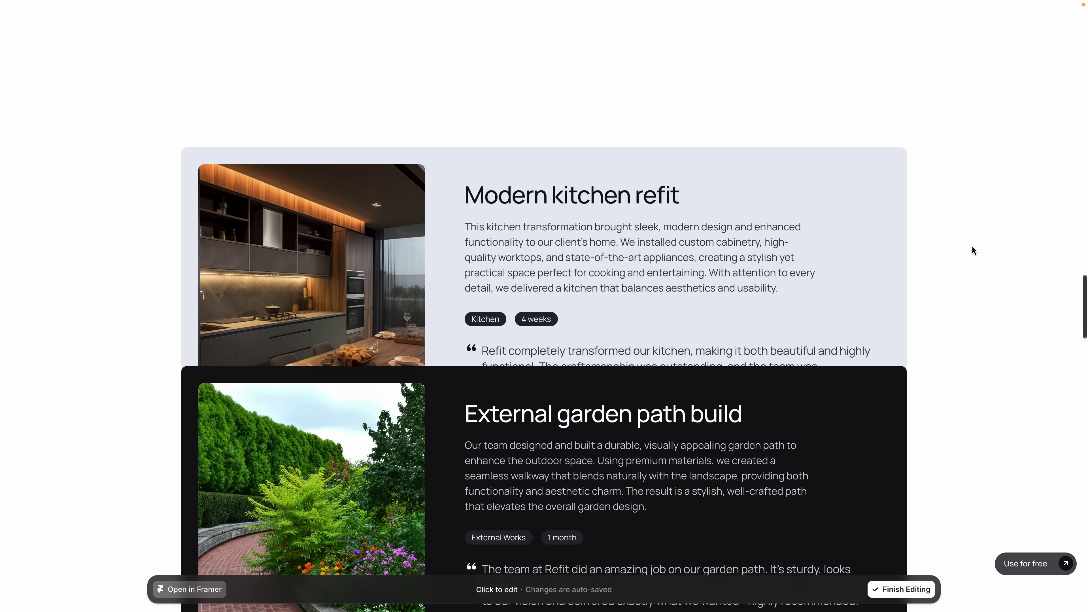
scroll(967, 238, "down", 5)
scroll(966, 237, "down", 10)
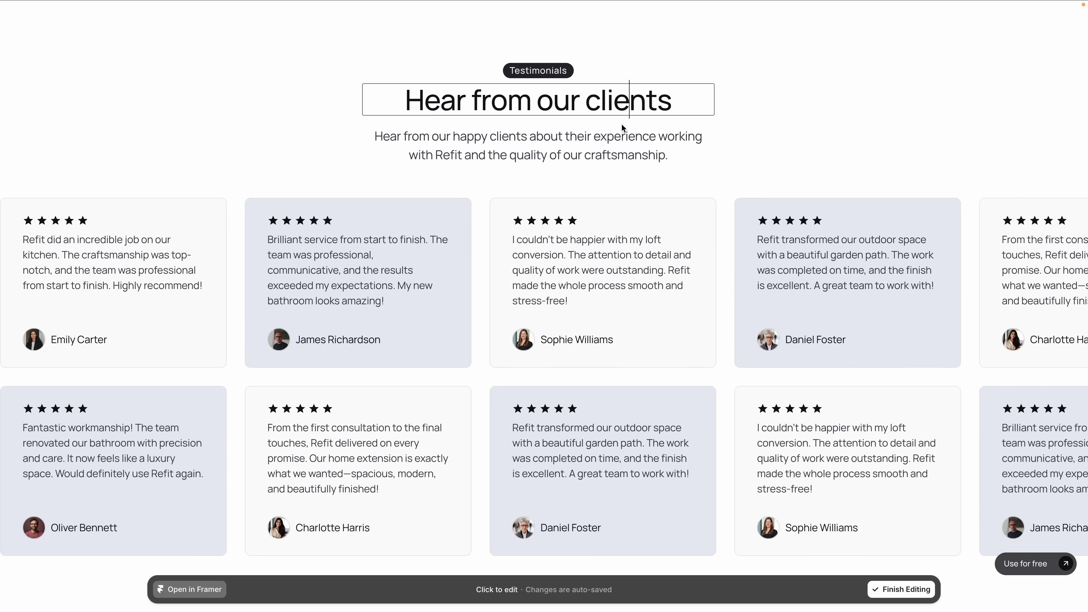
scroll(802, 144, "up", 20)
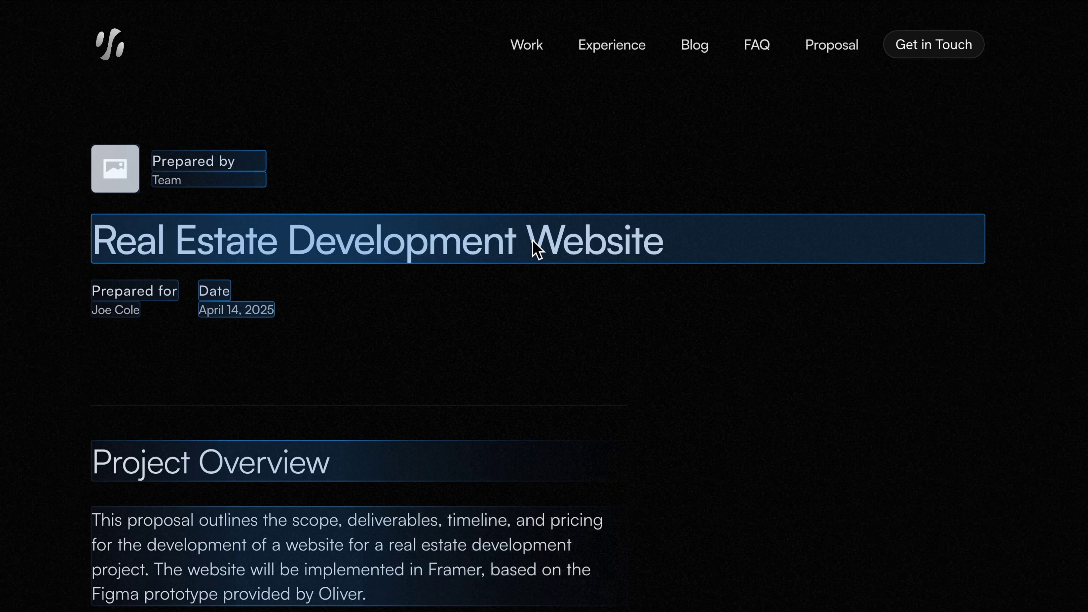
- Retitle the proposal 'Website Content Refresh' and set team.png as the Prepared by photo
key("BackSpace")
type("Website Content Refresh")
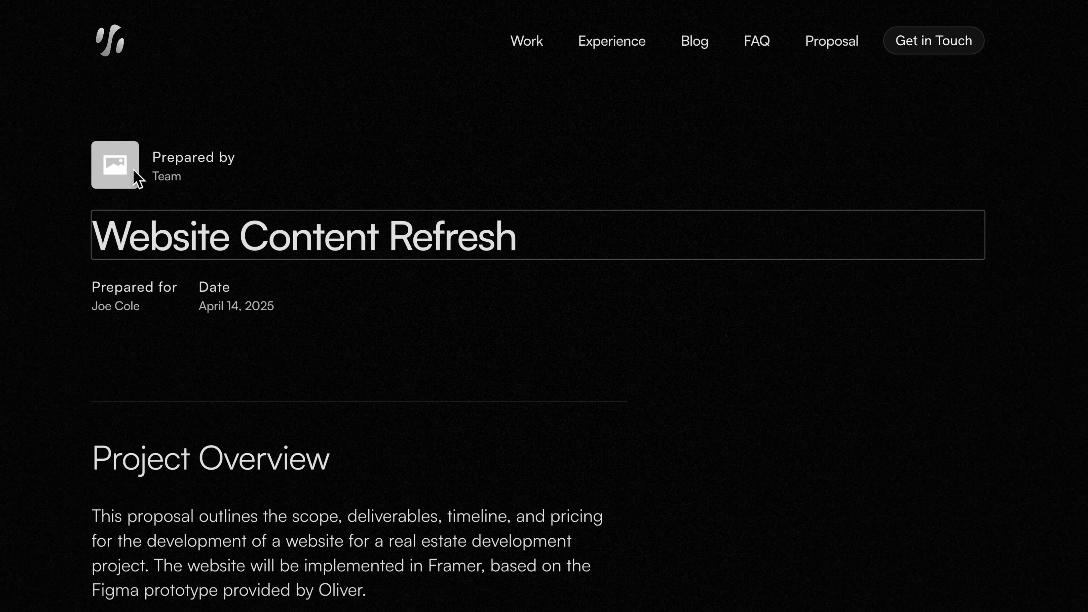
left_click(118, 173)
left_click(278, 122)
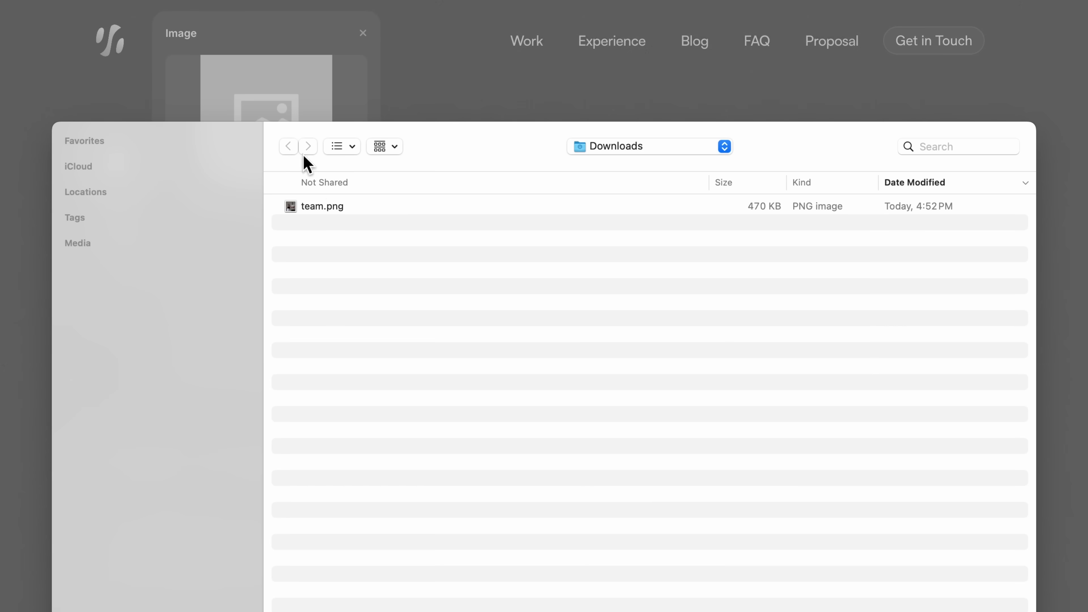
double_click(333, 206)
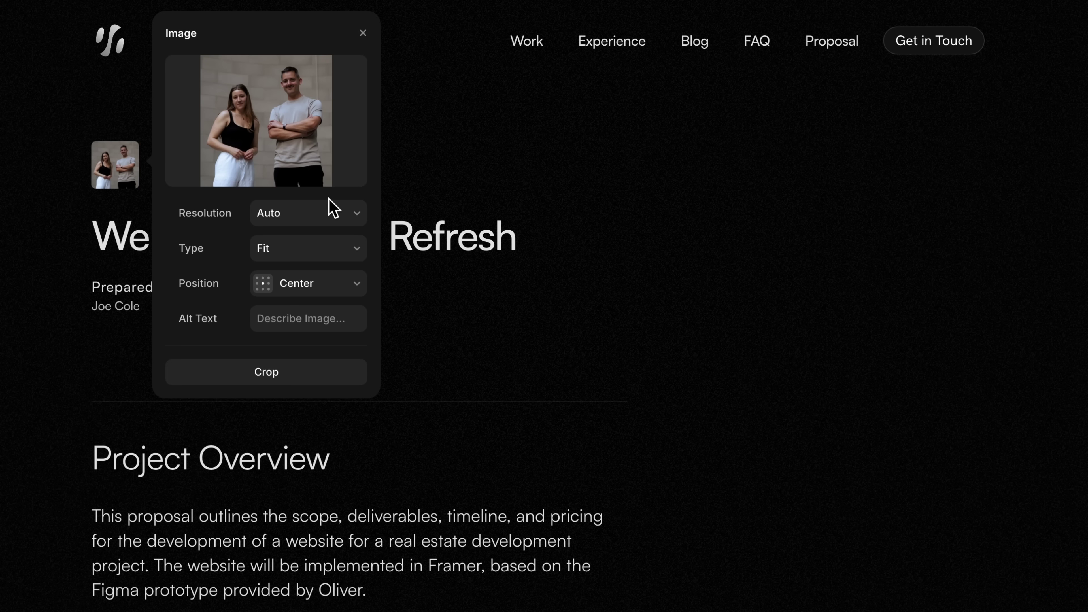
left_click(432, 294)
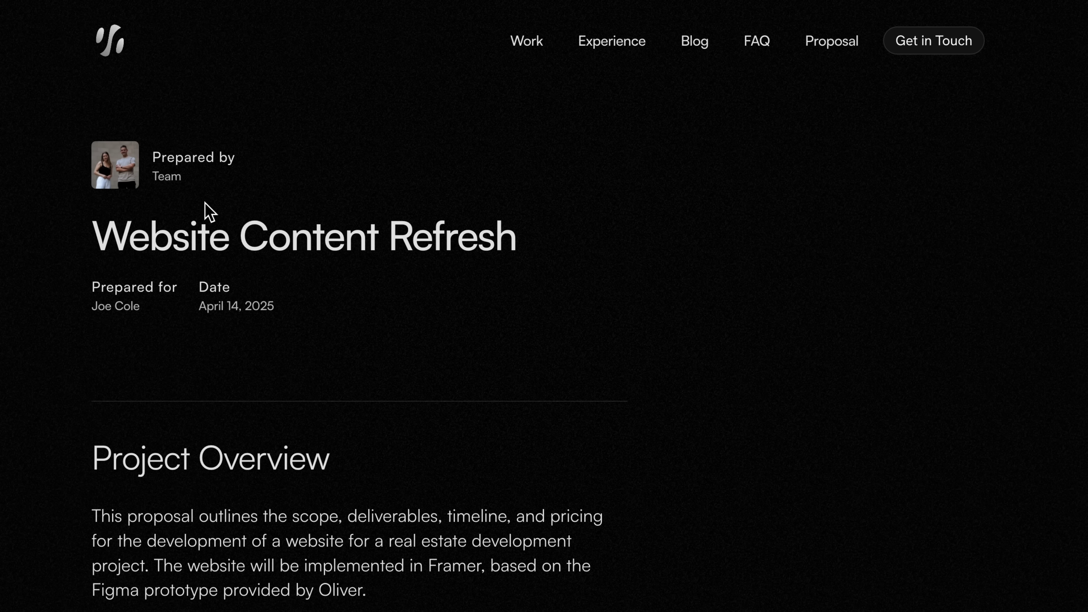
- Replace 'Team' under Prepared by with a team member's name
double_click(174, 180)
type("Lucy & Phil")
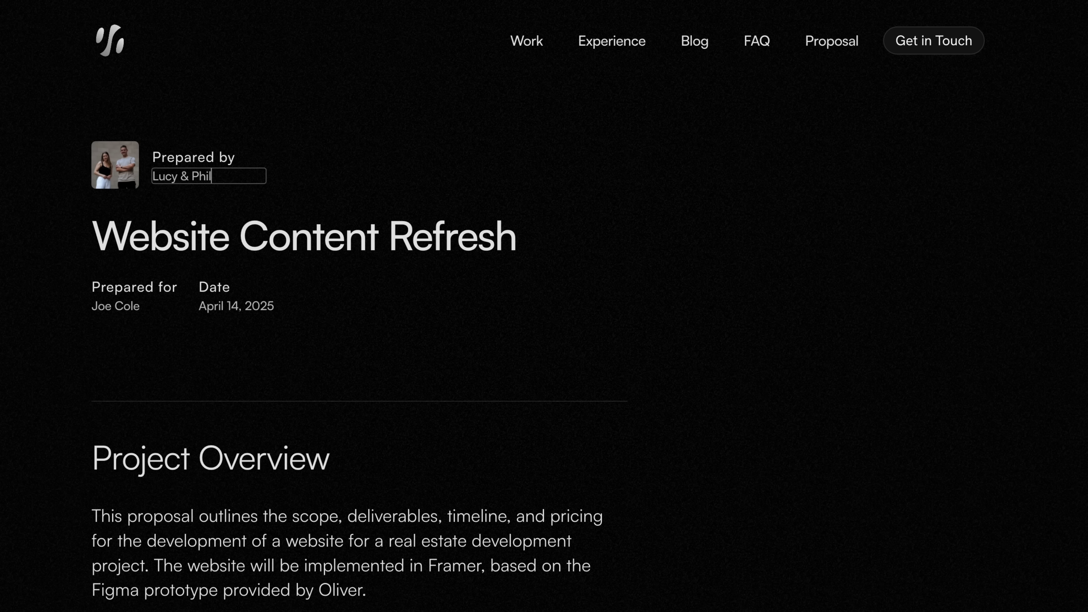
left_click(706, 286)
double_click(341, 590)
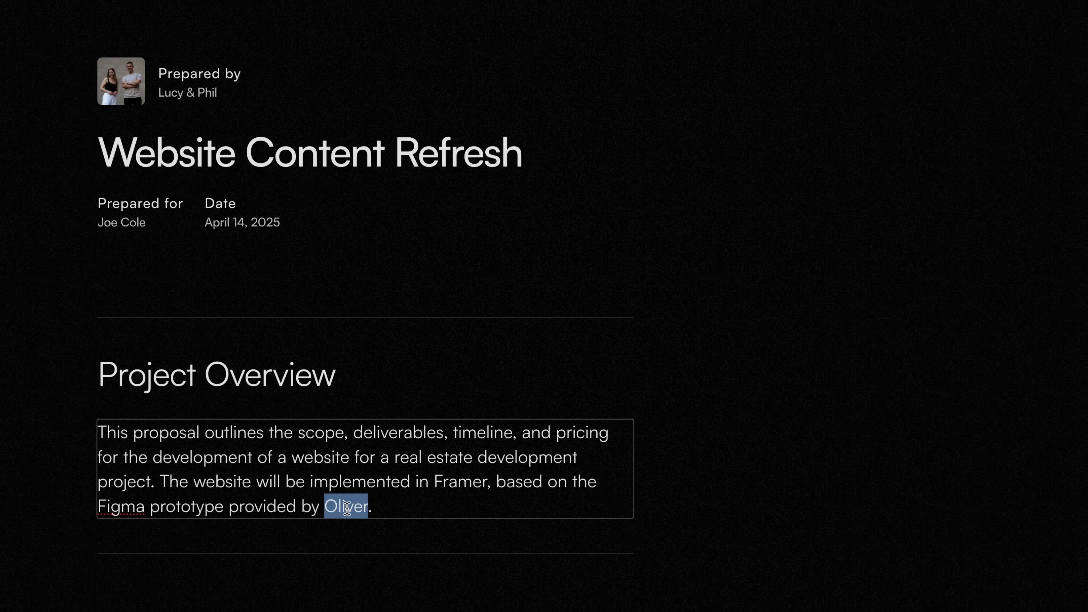
- Finish the overview paragraph with a person's name and confirm the change
type("Lucy")
left_click(881, 432)
scroll(881, 433, "down", 10)
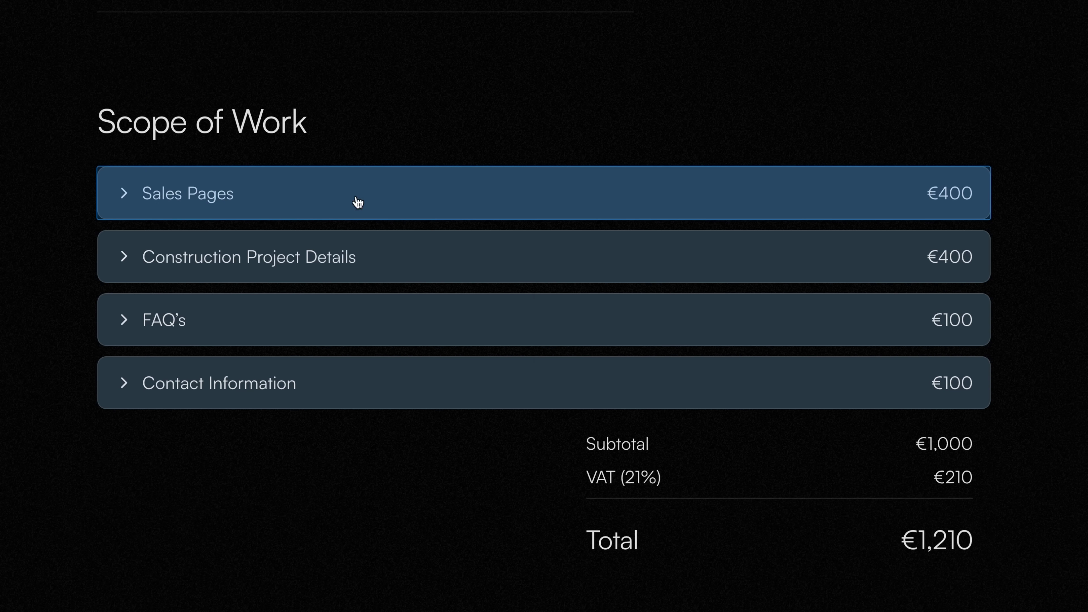
- Rename the Sales Pages scope row to Landing Pages and set its price to €1500
left_click(359, 197)
left_click(578, 310)
key("Left")
key("alt+Delete")
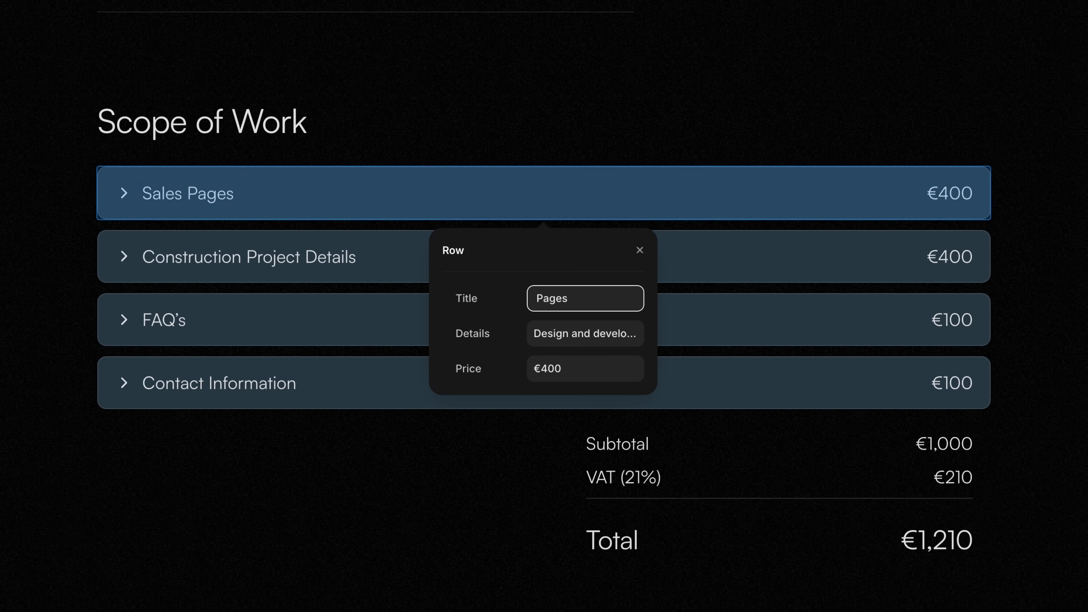
left_click(586, 377)
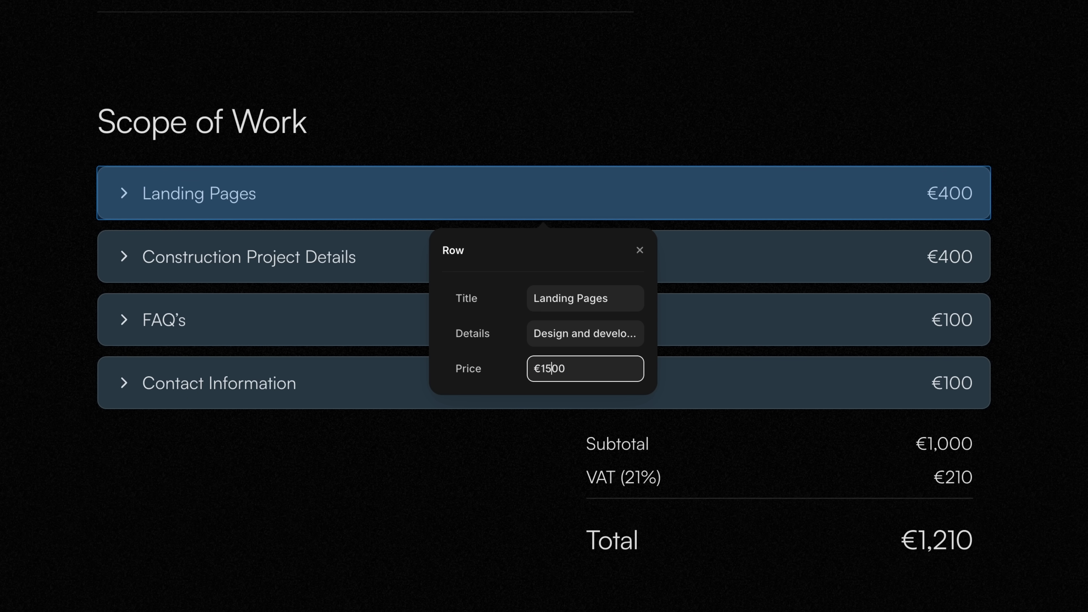
key("Return")
left_click(524, 458)
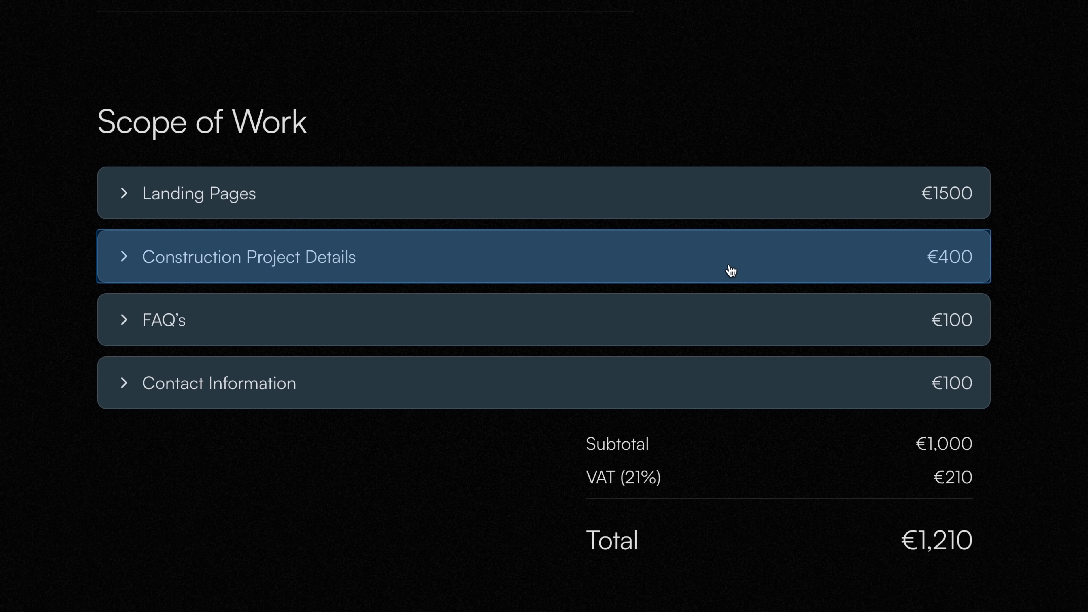
- Change the Construction Project Details row title to Interior Design Project Details
left_click(731, 271)
left_click(553, 359)
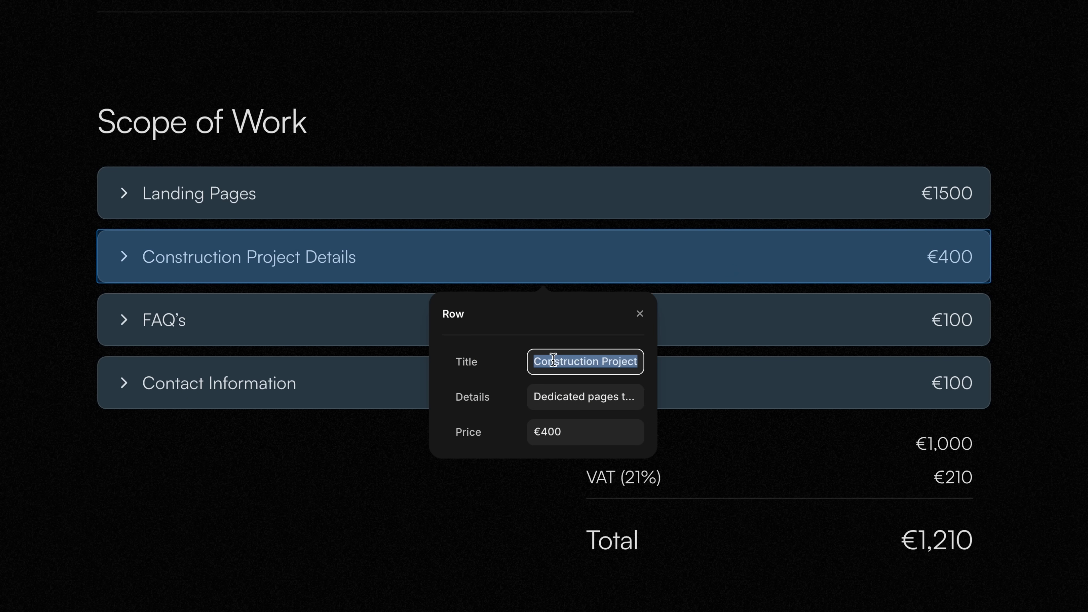
double_click(558, 359)
type("Interior")
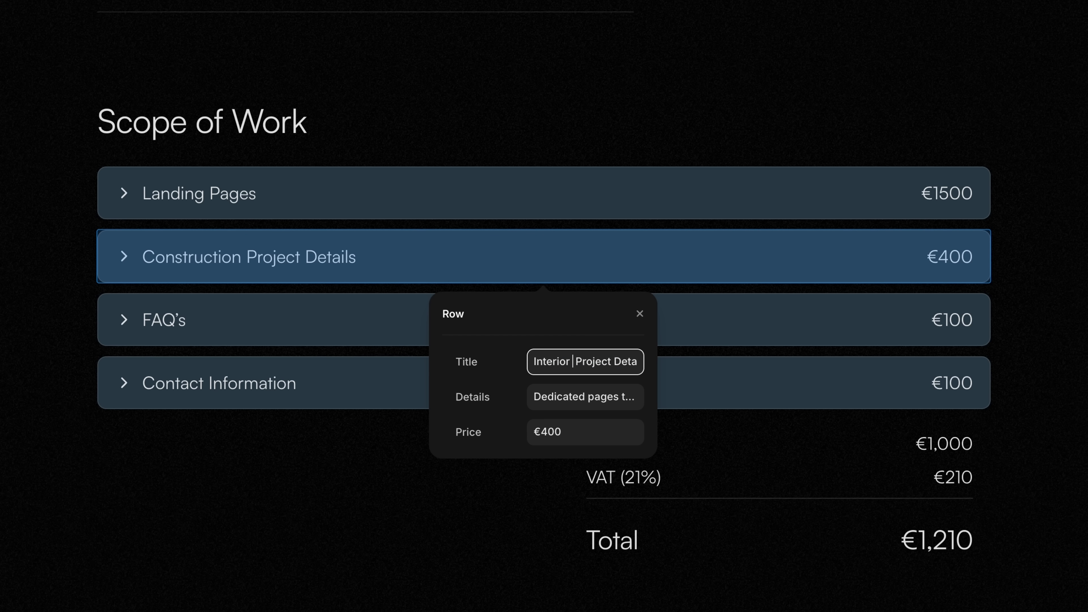
type(" Design")
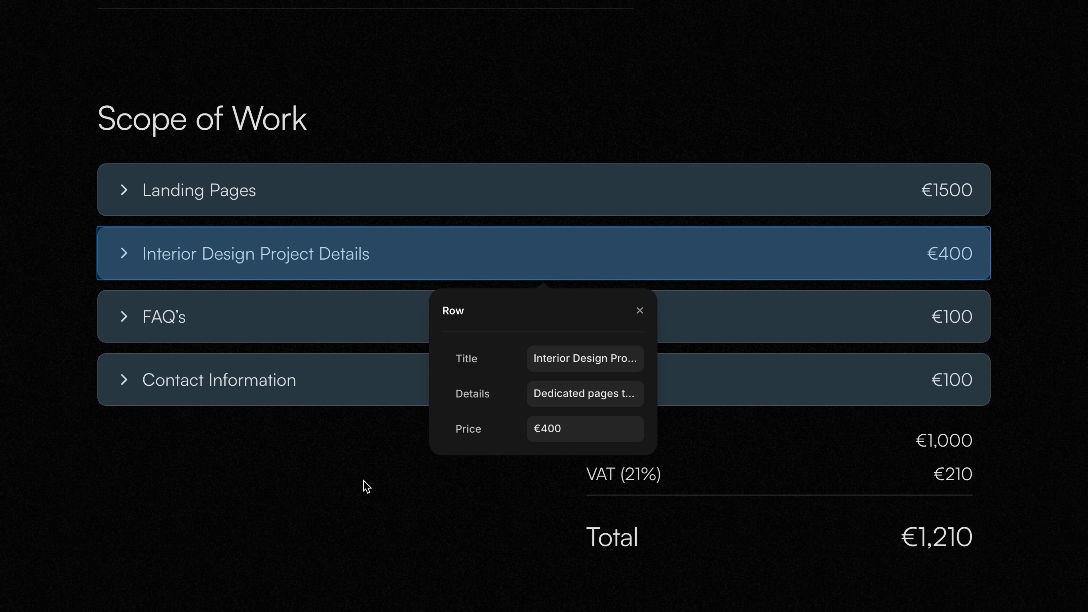
left_click(362, 493)
- Scroll through the proposal to check the Scope of Work total of €2,310
scroll(684, 596, "up", 2)
scroll(684, 598, "down", 20)
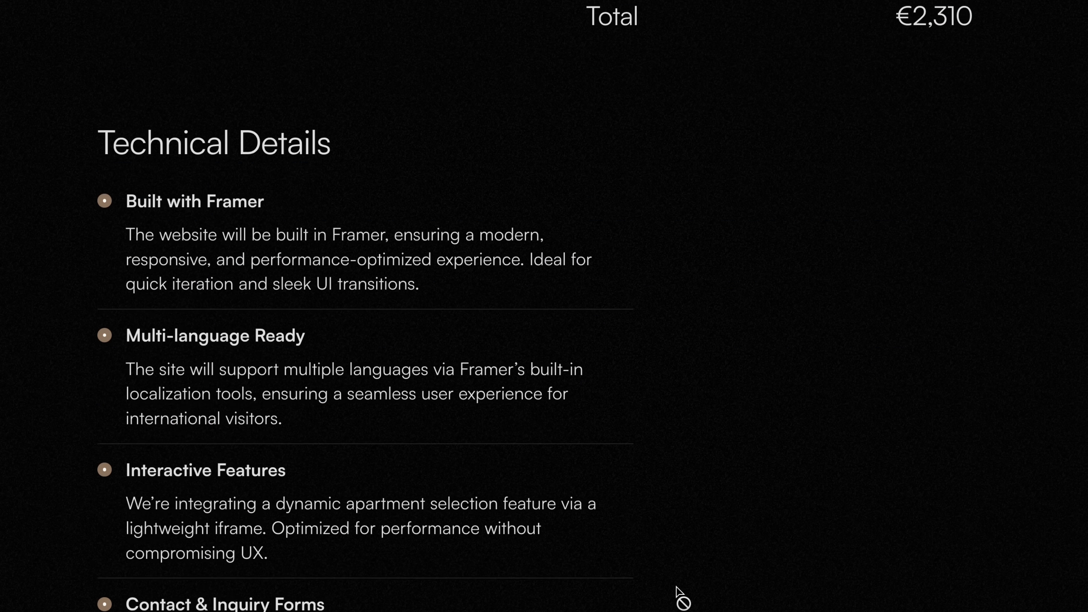
scroll(676, 591, "down", 20)
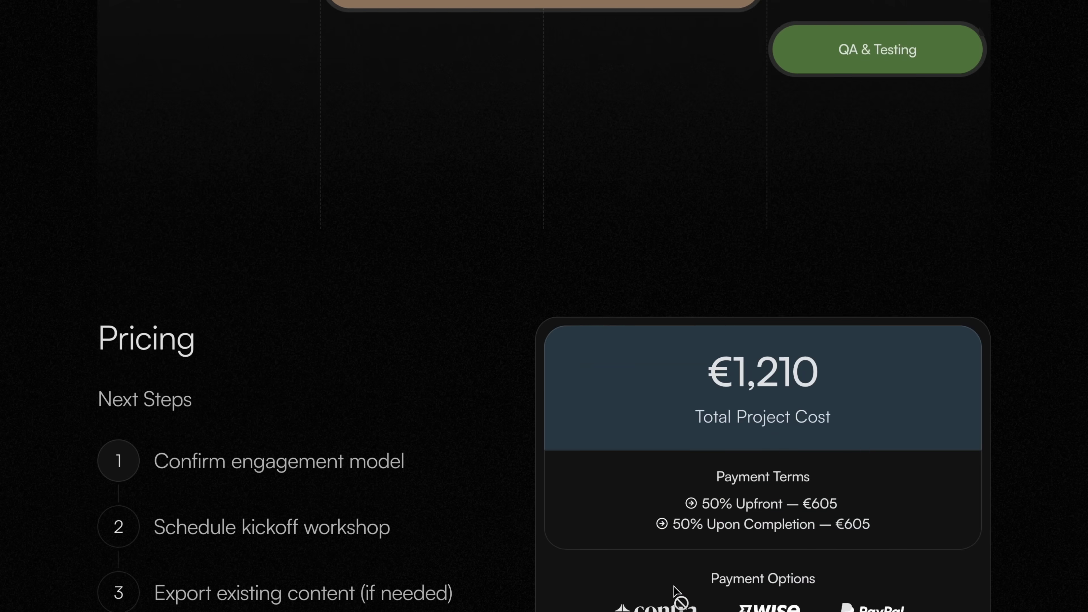
scroll(676, 591, "up", 15)
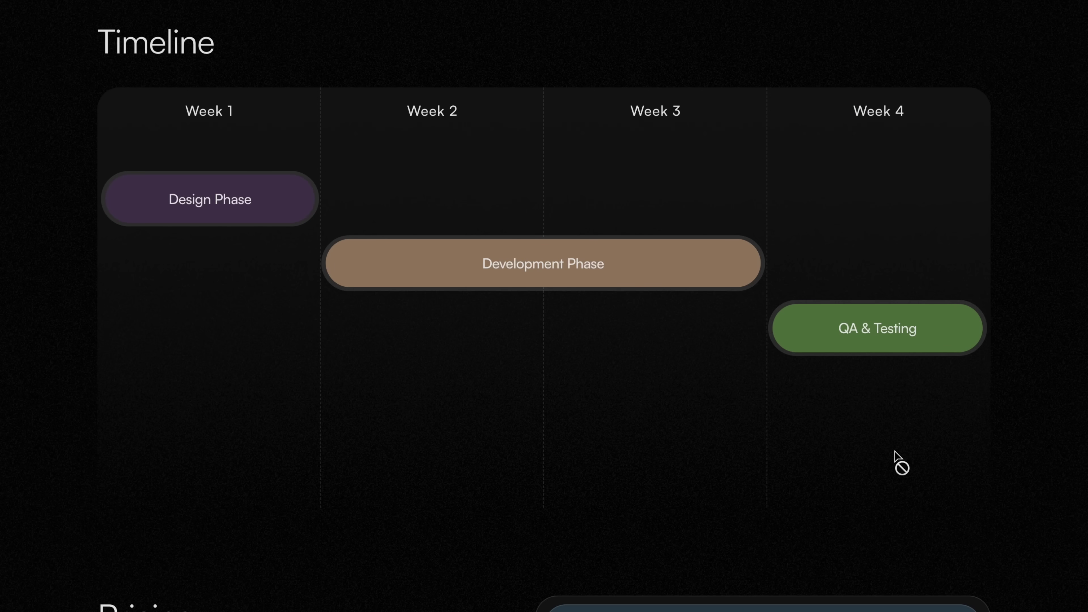